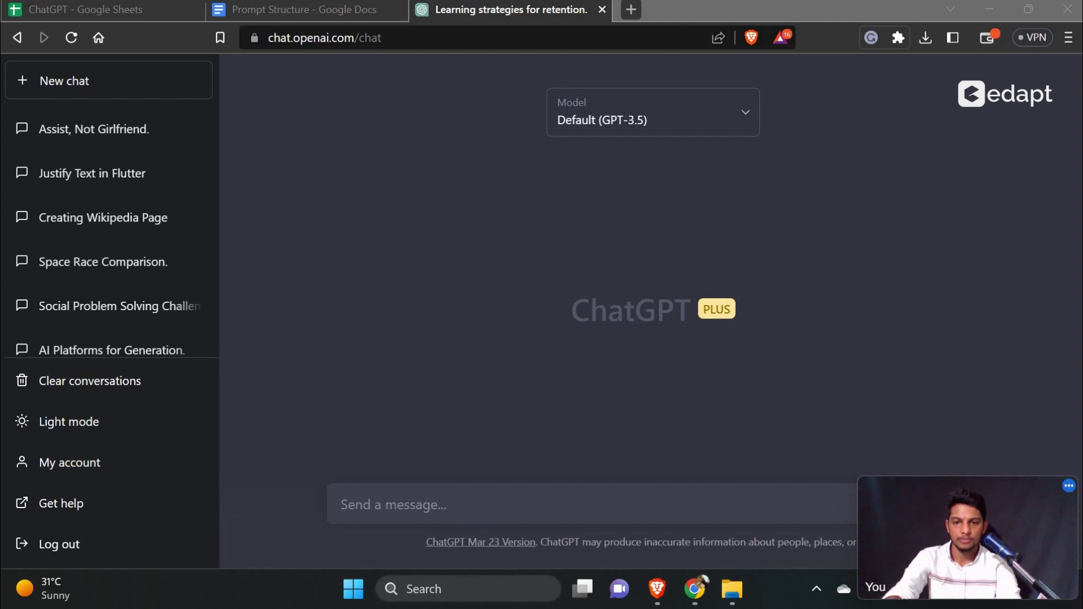
- Ask ChatGPT "How can I learn faster and remember it for a long time?"
{"action": "left_click", "coordinate": [452, 505]}
{"action": "type", "text": "How can I learn faster and remember it for a long time?"}
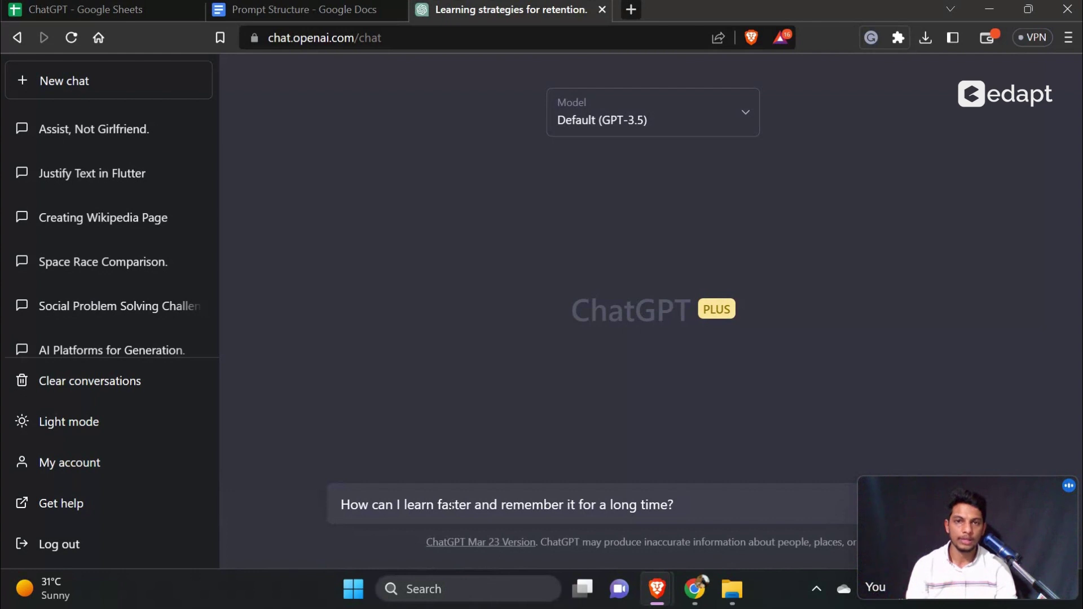
{"action": "key", "text": "Return"}
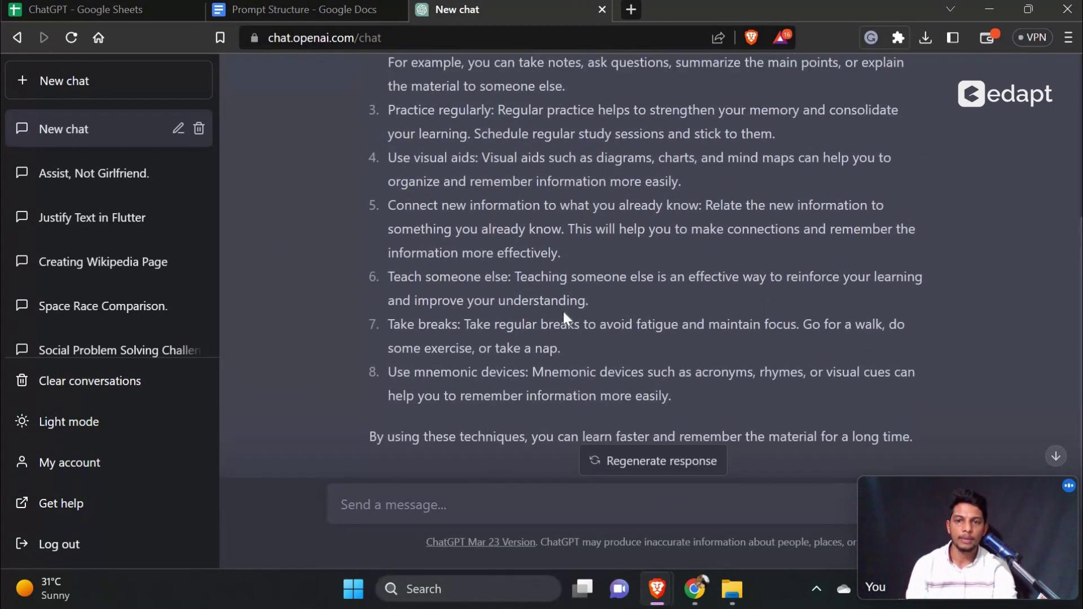
{"action": "scroll", "coordinate": [563, 310], "scroll_direction": "up", "scroll_amount": 3}
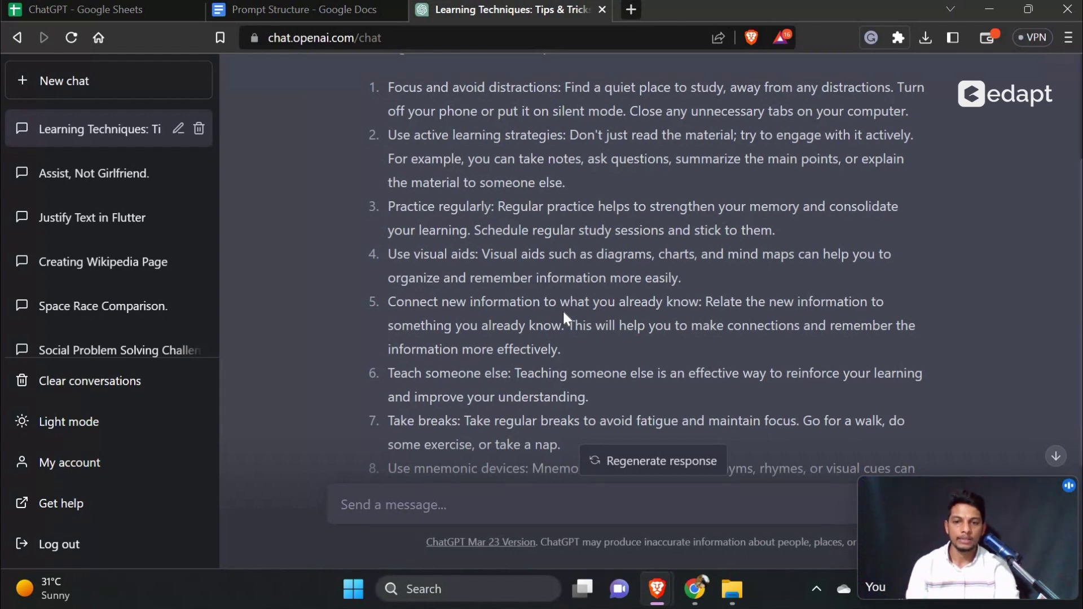
{"action": "scroll", "coordinate": [563, 309], "scroll_direction": "down", "scroll_amount": 1}
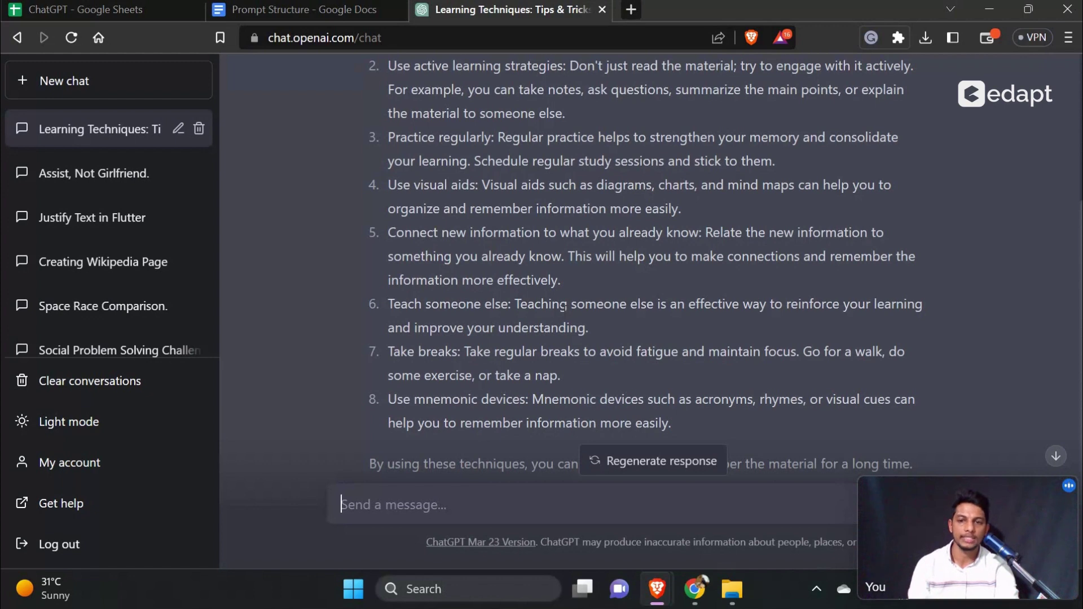
{"action": "scroll", "coordinate": [563, 310], "scroll_direction": "down", "scroll_amount": 1}
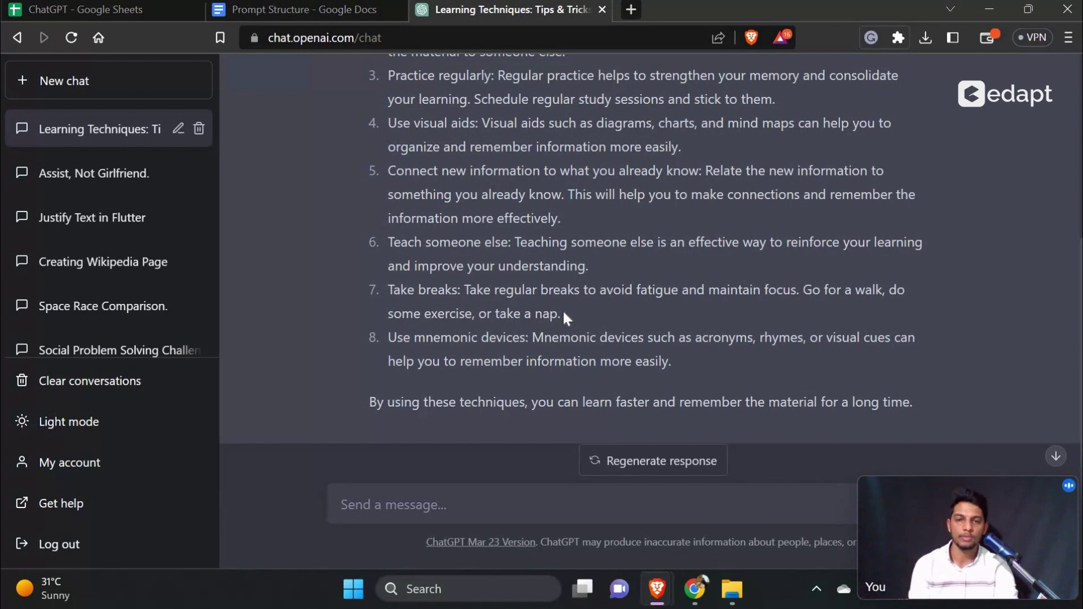
{"action": "scroll", "coordinate": [563, 313], "scroll_direction": "up", "scroll_amount": 4}
{"action": "scroll", "coordinate": [564, 314], "scroll_direction": "up", "scroll_amount": 1}
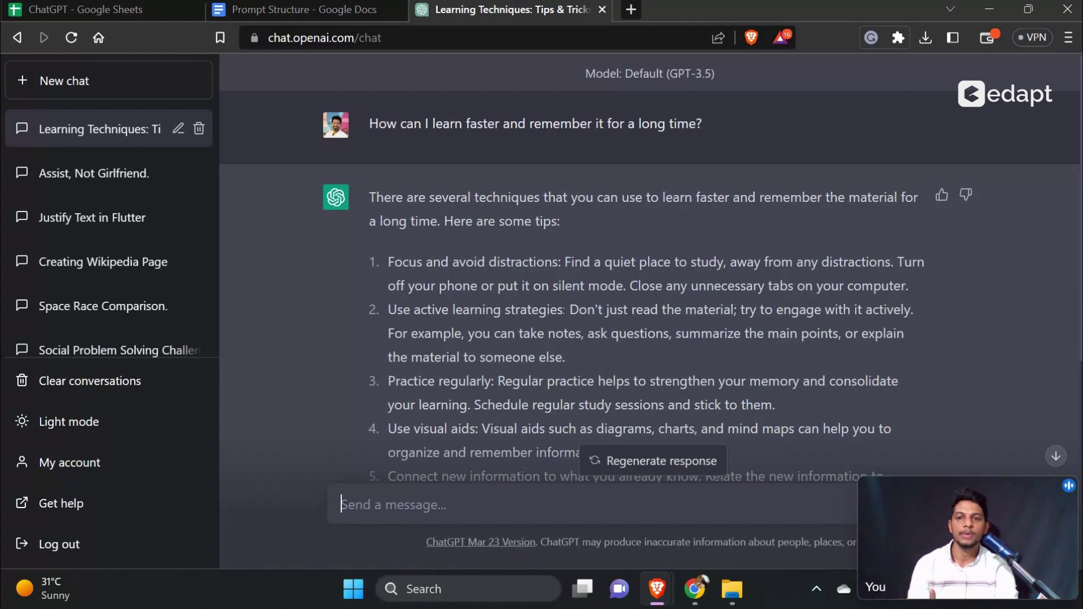
{"action": "scroll", "coordinate": [562, 306], "scroll_direction": "down", "scroll_amount": 2}
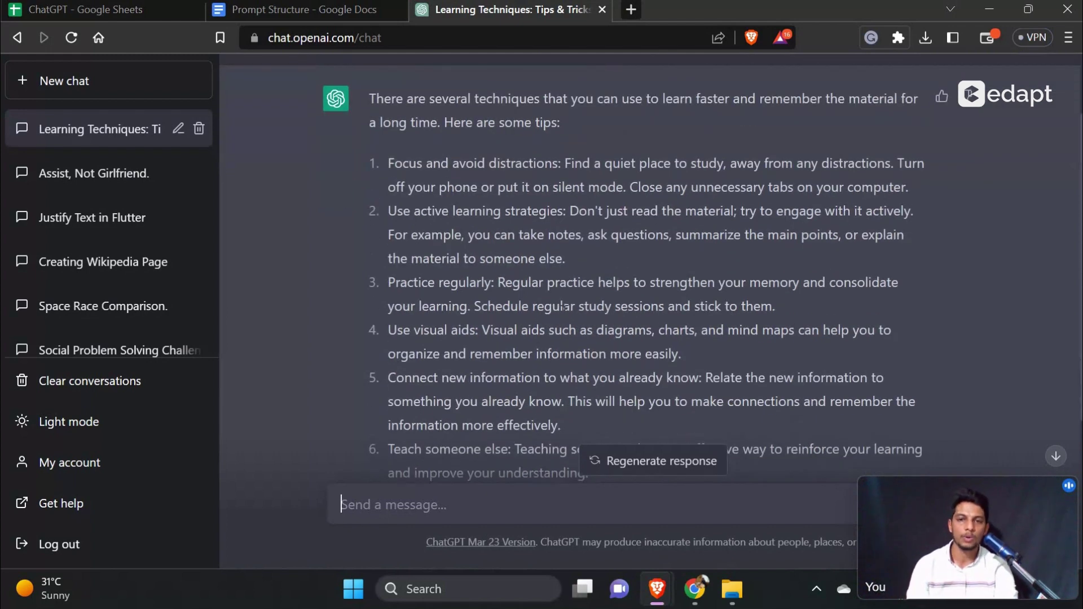
{"action": "scroll", "coordinate": [563, 310], "scroll_direction": "down", "scroll_amount": 2}
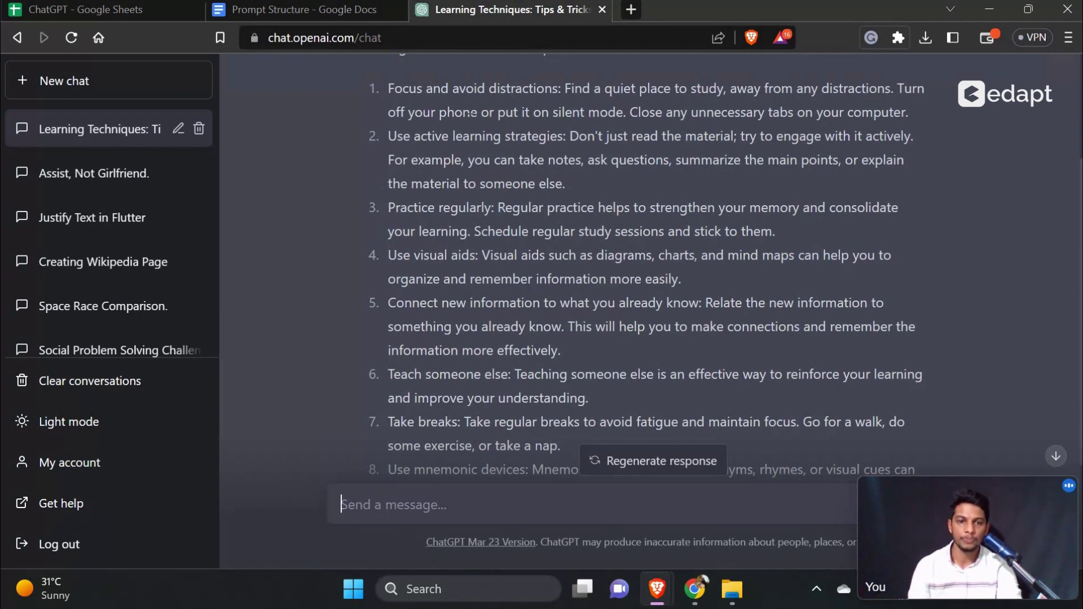
- Send ChatGPT the academic-expert Prompt-2 written for an 8th grade student
{"action": "key", "text": "ctrl+v"}
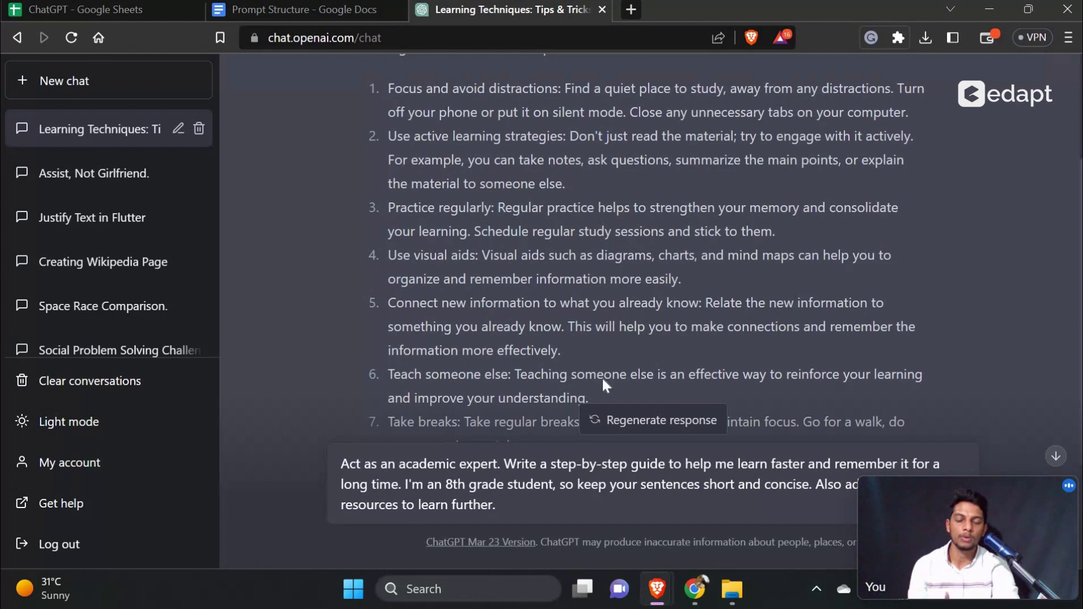
{"action": "key", "text": "Return"}
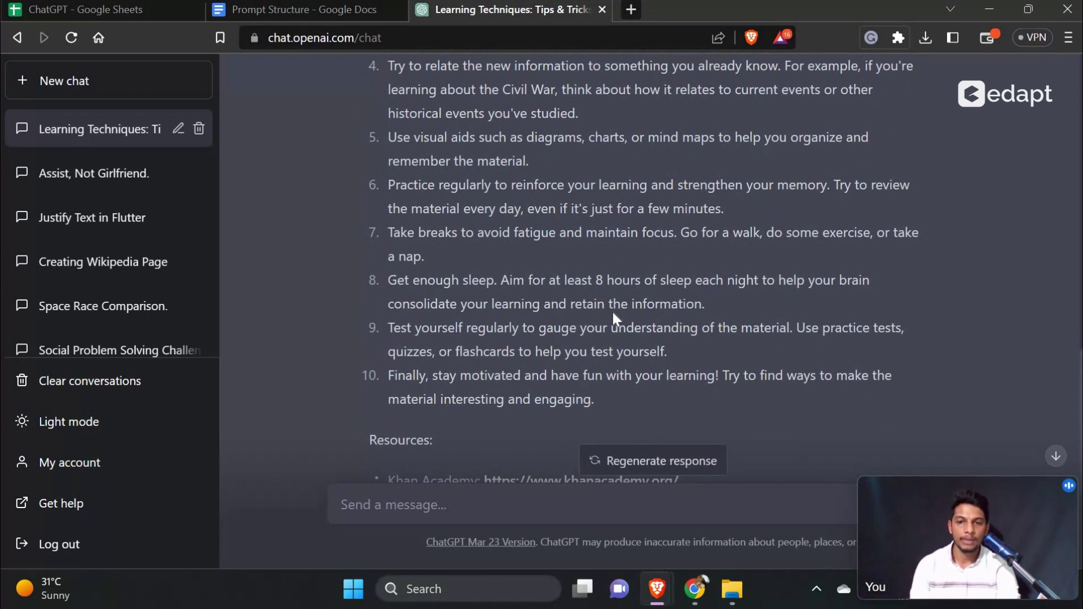
{"action": "scroll", "coordinate": [614, 314], "scroll_direction": "down", "scroll_amount": 2}
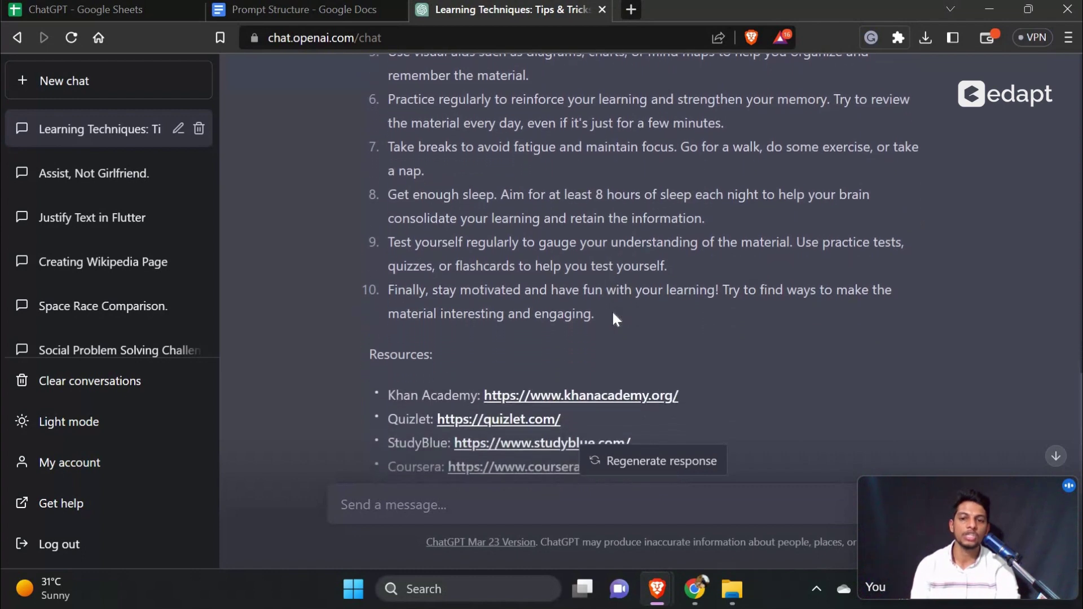
{"action": "scroll", "coordinate": [613, 314], "scroll_direction": "down", "scroll_amount": 1}
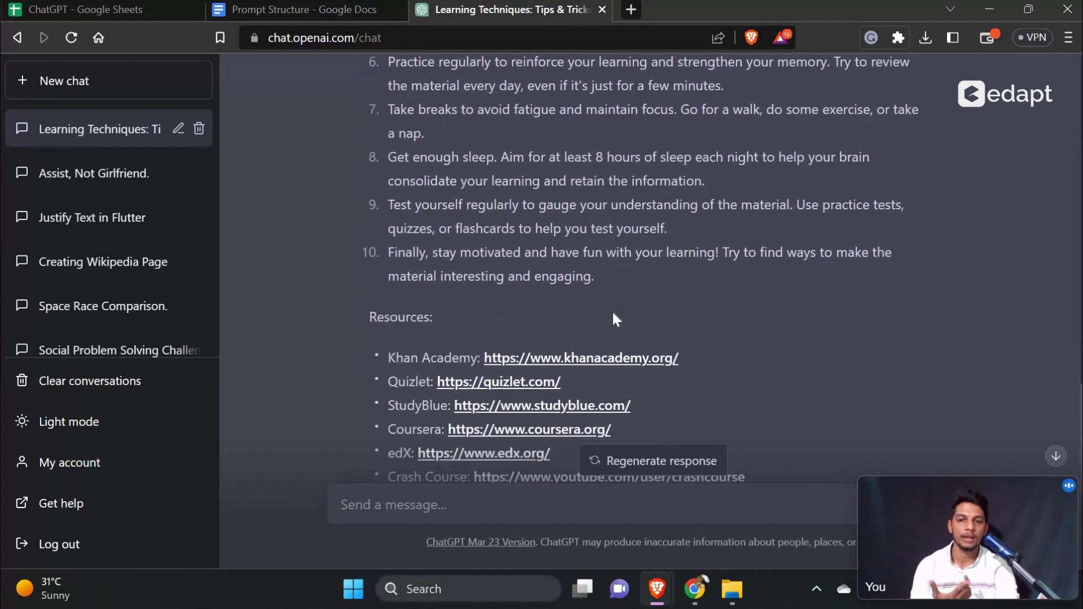
{"action": "scroll", "coordinate": [614, 316], "scroll_direction": "down", "scroll_amount": 1}
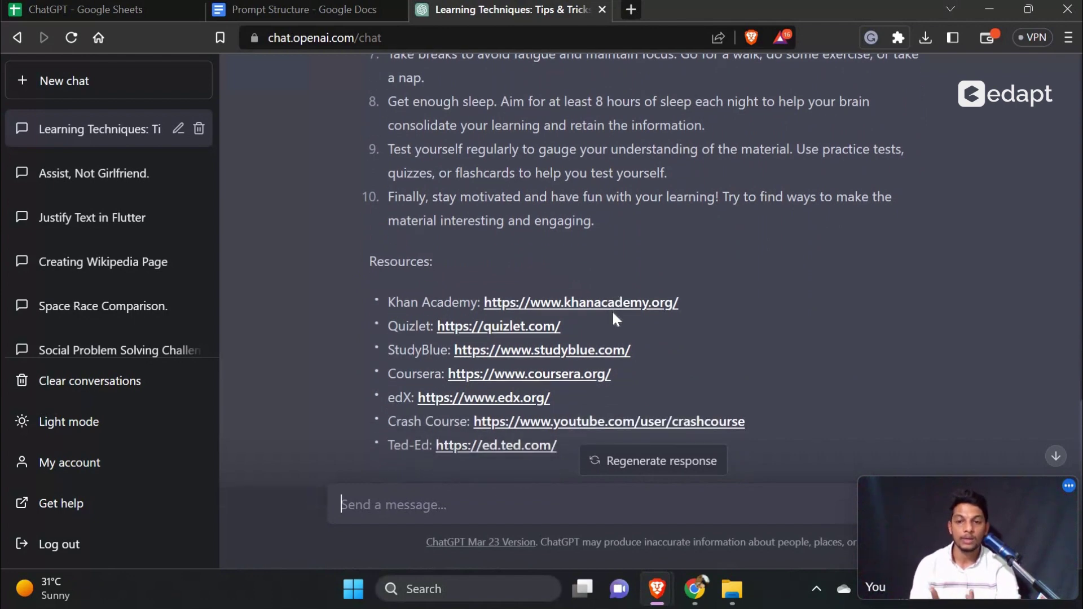
{"action": "scroll", "coordinate": [613, 314], "scroll_direction": "up", "scroll_amount": 1}
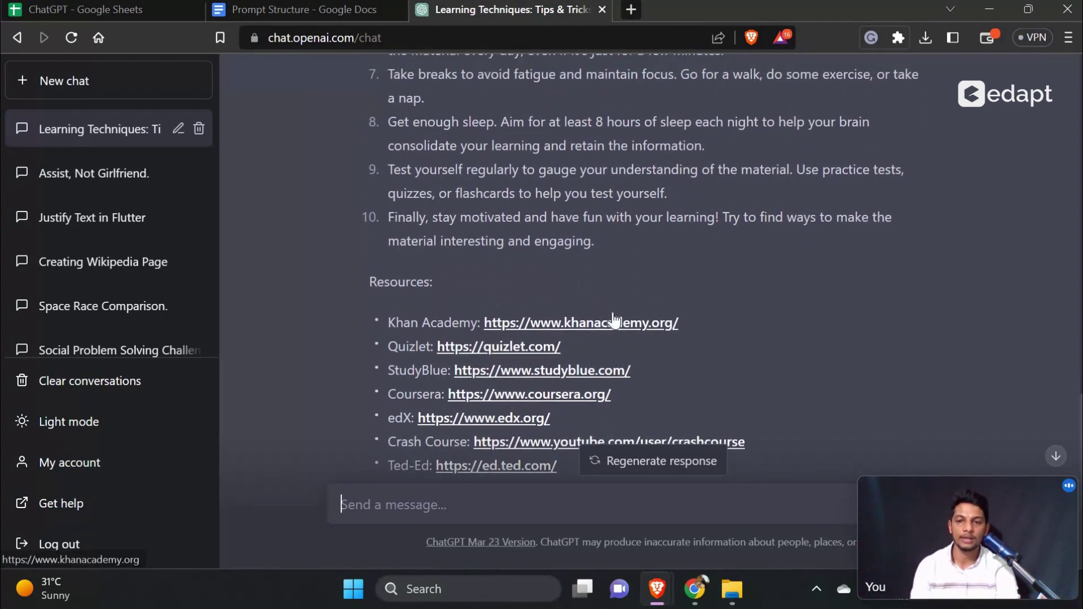
{"action": "scroll", "coordinate": [614, 319], "scroll_direction": "up", "scroll_amount": 3}
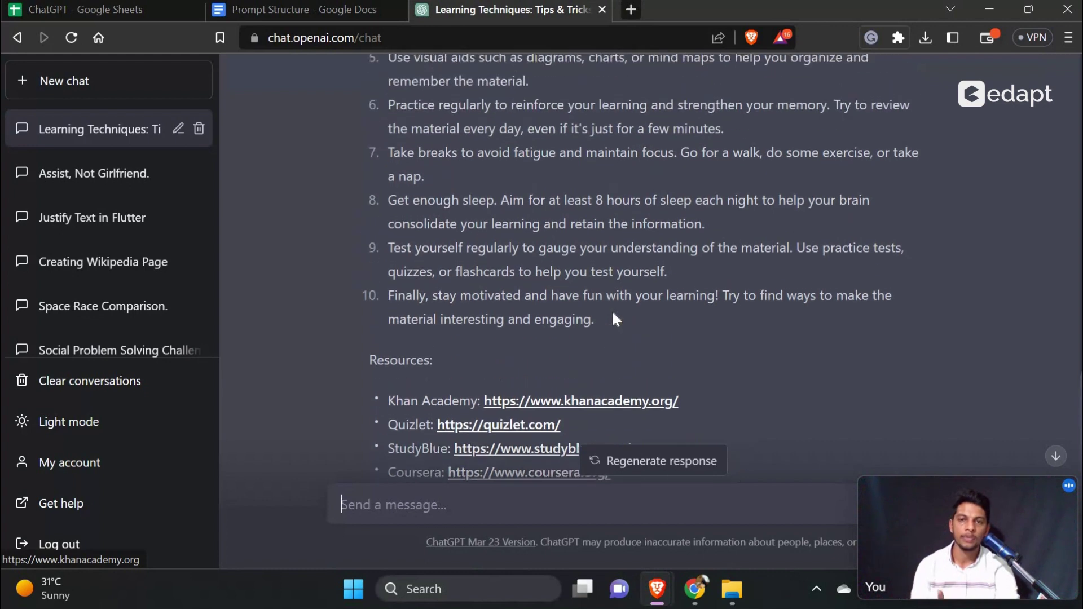
{"action": "scroll", "coordinate": [614, 320], "scroll_direction": "up", "scroll_amount": 3}
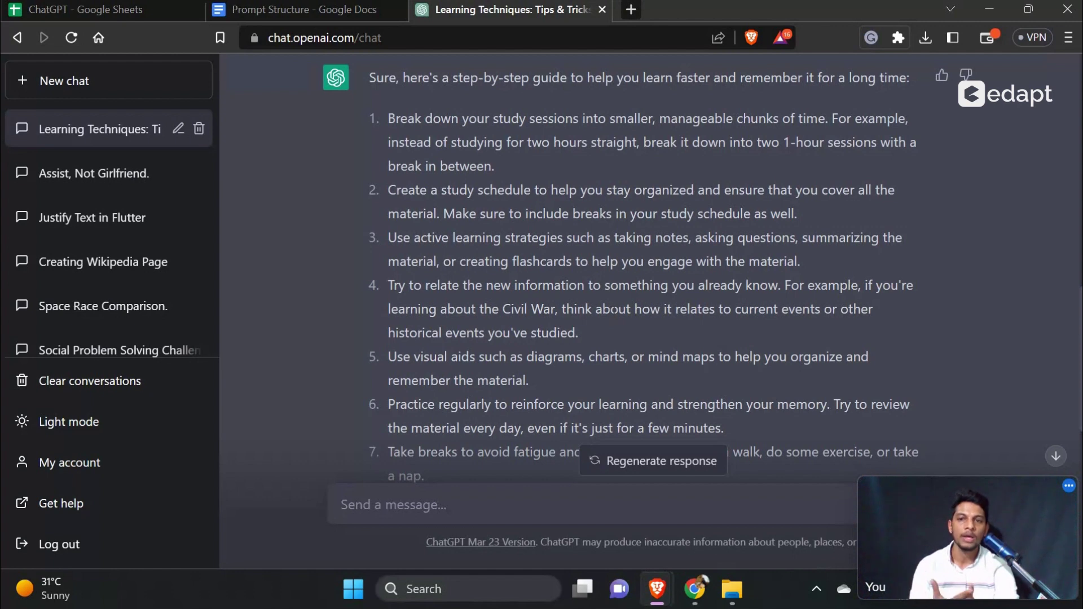
{"action": "scroll", "coordinate": [614, 309], "scroll_direction": "up", "scroll_amount": 2}
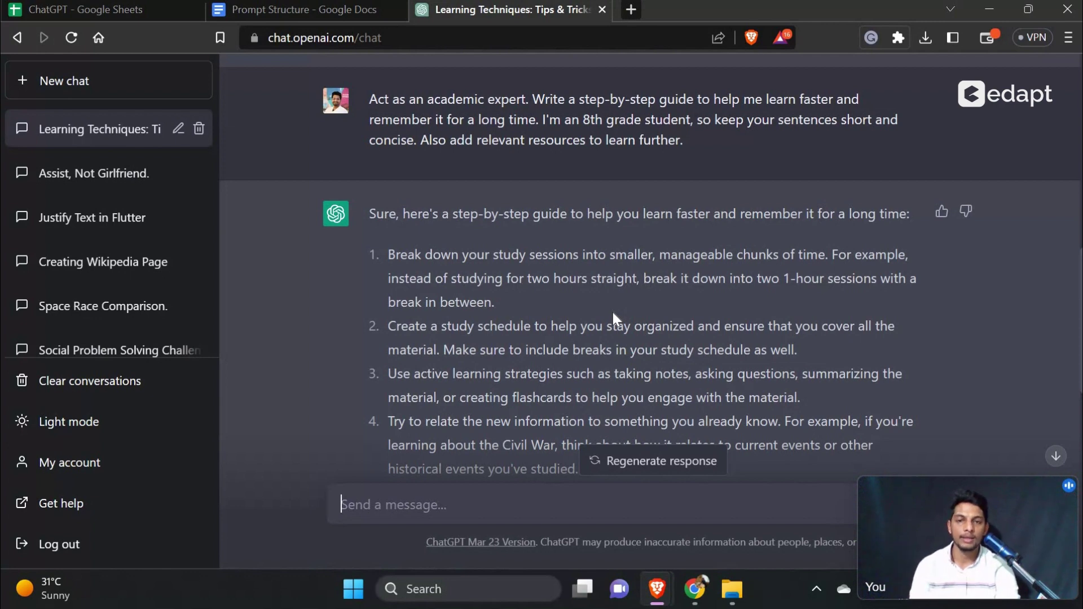
- Review the Prompt - 2 text in Prompt Structure, then return to the six-part outline
{"action": "left_click", "coordinate": [364, 17]}
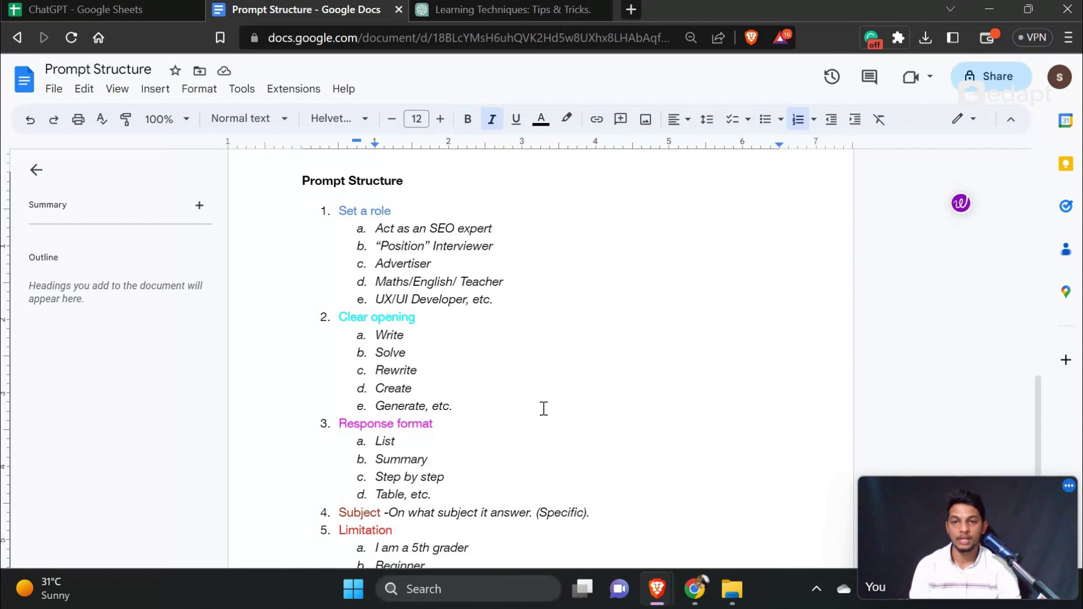
{"action": "scroll", "coordinate": [544, 408], "scroll_direction": "down", "scroll_amount": 4}
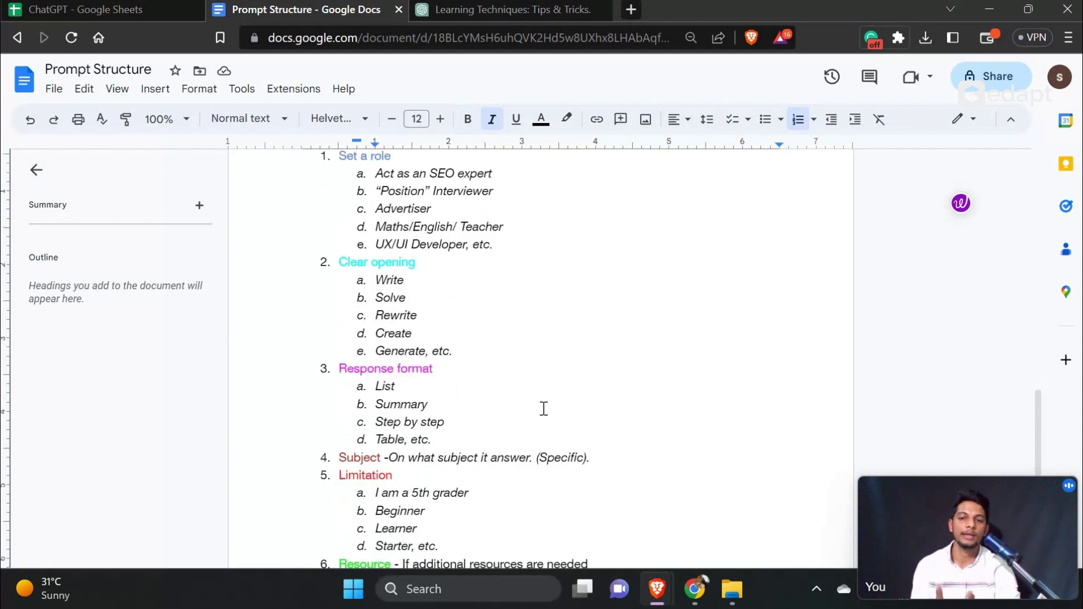
{"action": "scroll", "coordinate": [543, 409], "scroll_direction": "down", "scroll_amount": 1}
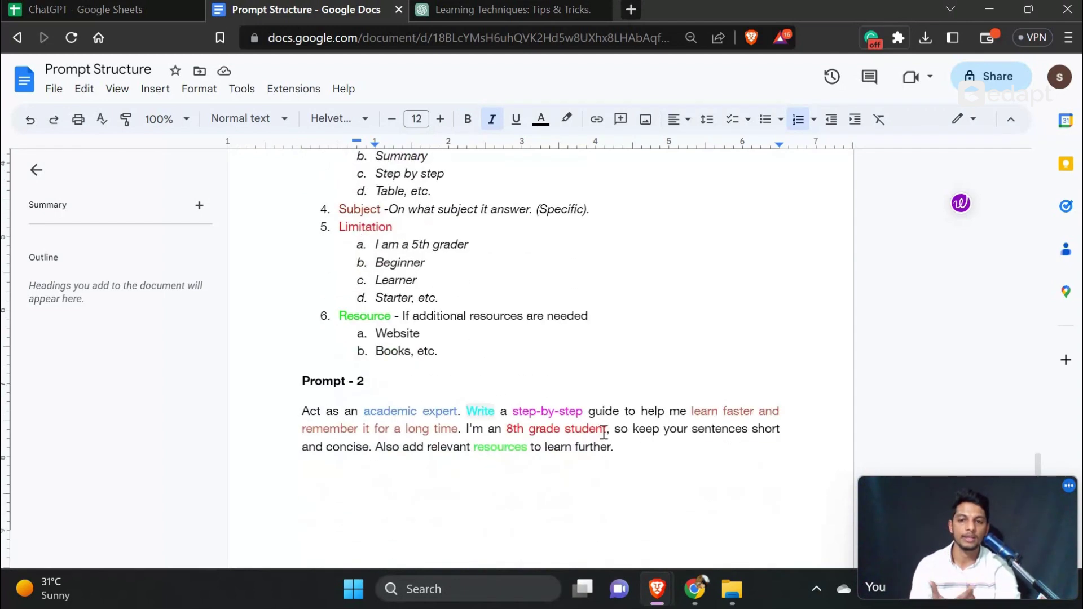
{"action": "left_click_drag", "start_coordinate": [624, 449], "coordinate": [299, 416]}
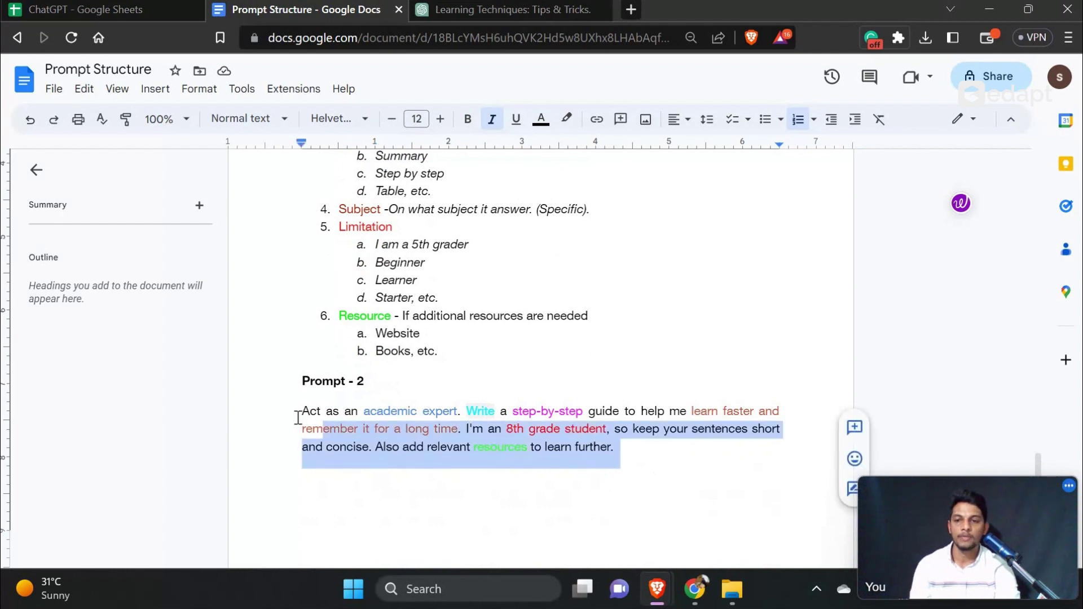
{"action": "left_click", "coordinate": [651, 459]}
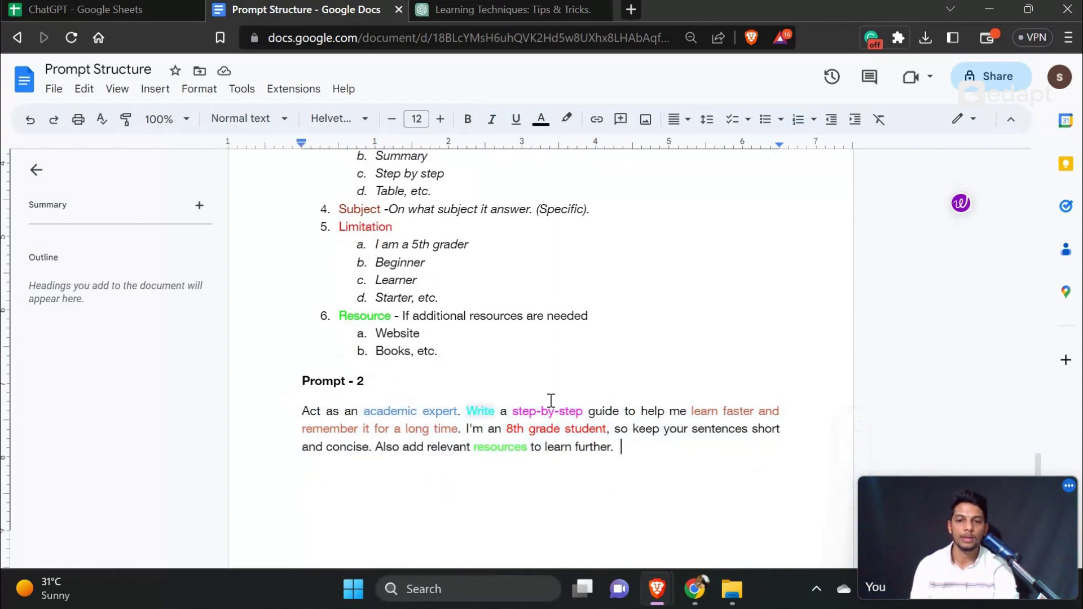
{"action": "scroll", "coordinate": [551, 402], "scroll_direction": "up", "scroll_amount": 1}
{"action": "scroll", "coordinate": [551, 402], "scroll_direction": "up", "scroll_amount": 4}
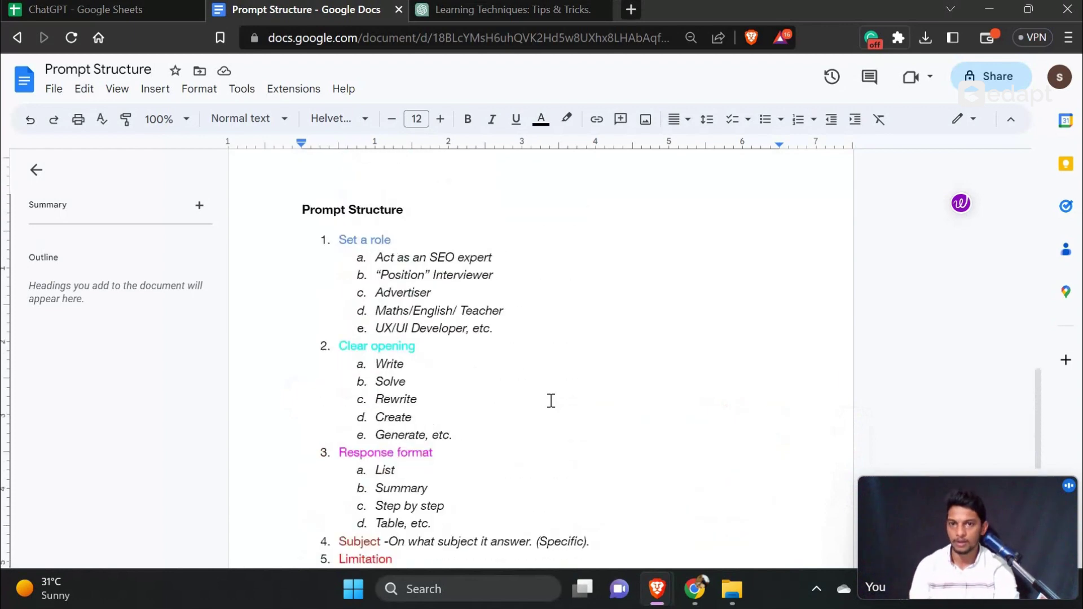
{"action": "scroll", "coordinate": [551, 400], "scroll_direction": "down", "scroll_amount": 1}
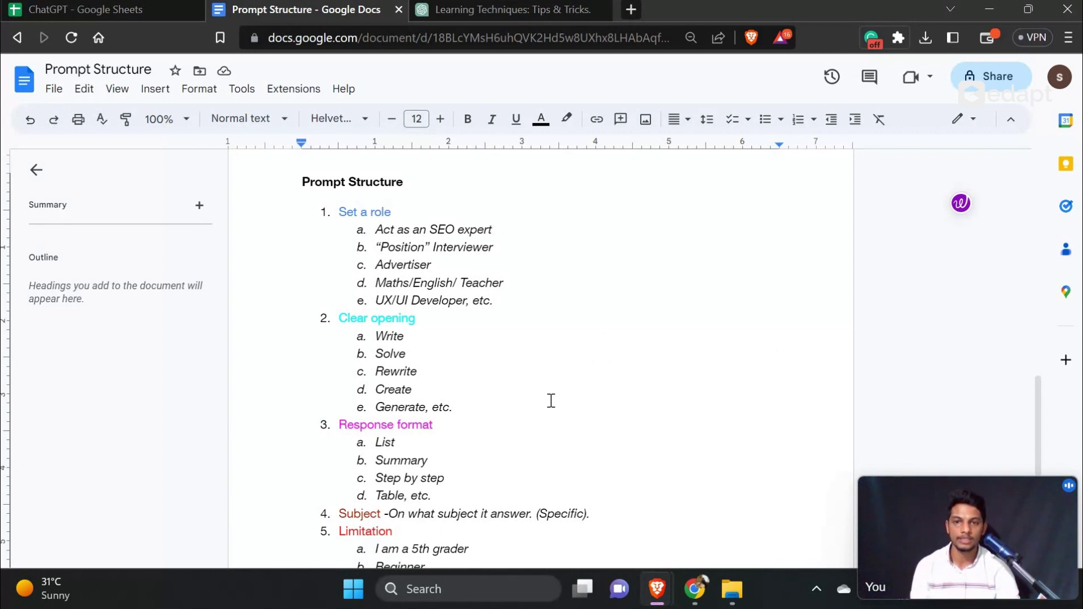
{"action": "scroll", "coordinate": [551, 401], "scroll_direction": "down", "scroll_amount": 1}
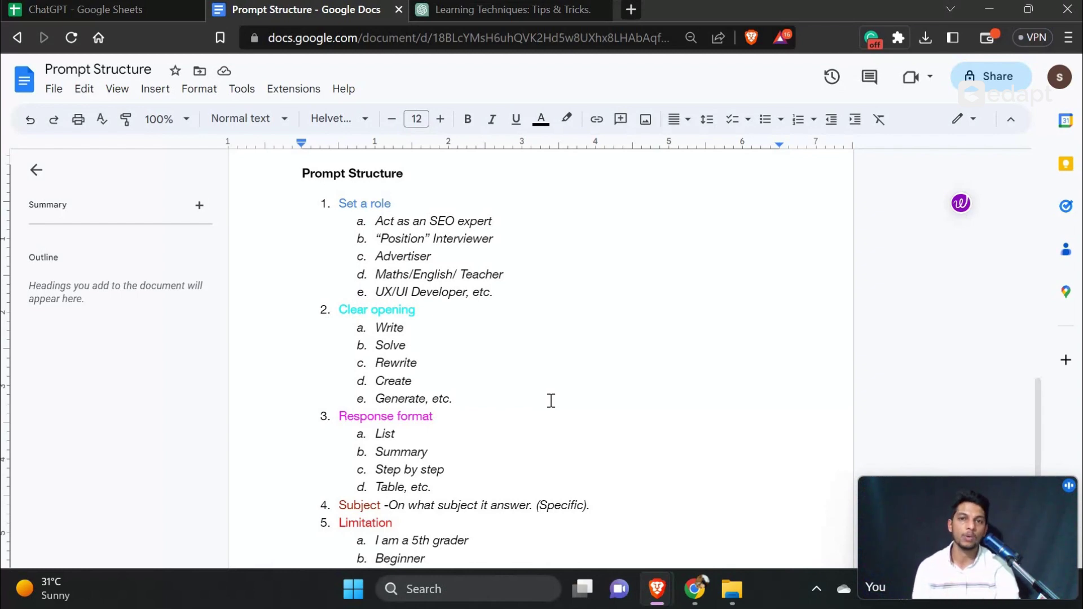
{"action": "scroll", "coordinate": [551, 400], "scroll_direction": "down", "scroll_amount": 4}
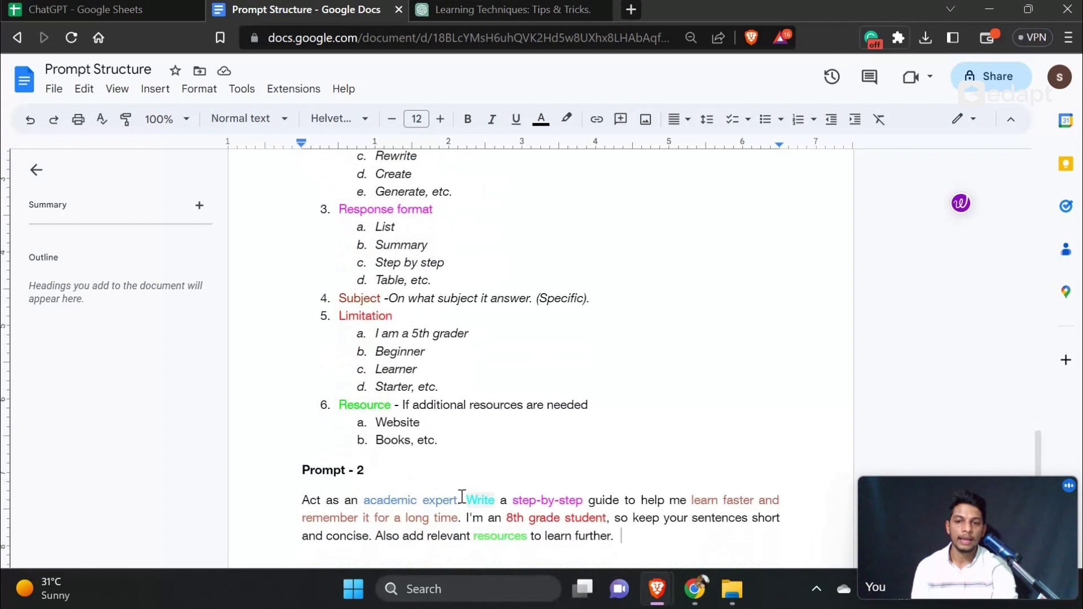
{"action": "left_click_drag", "start_coordinate": [462, 498], "coordinate": [293, 507]}
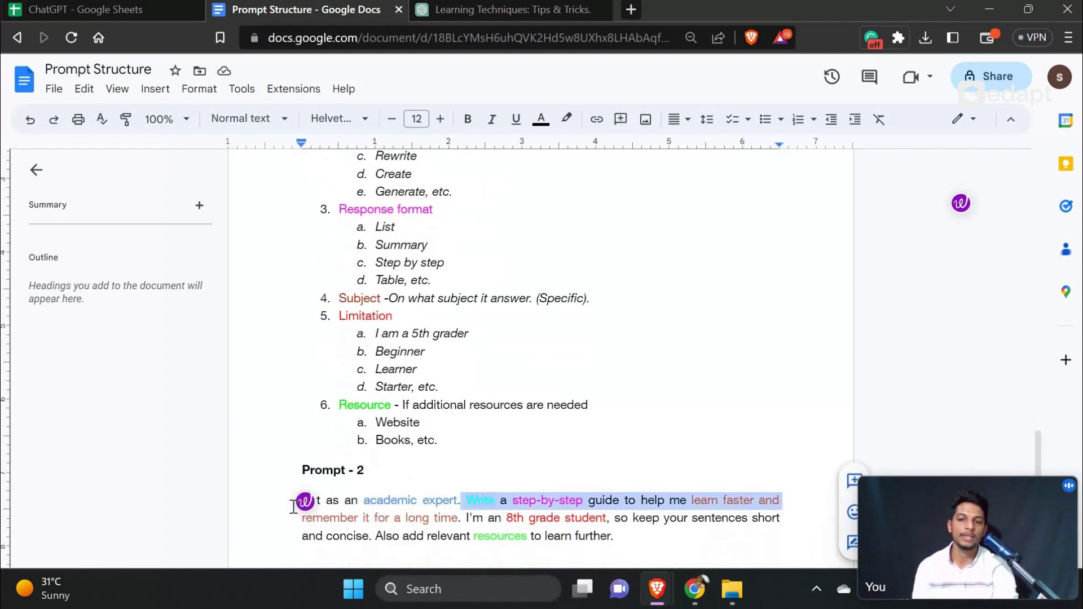
{"action": "left_click", "coordinate": [502, 446]}
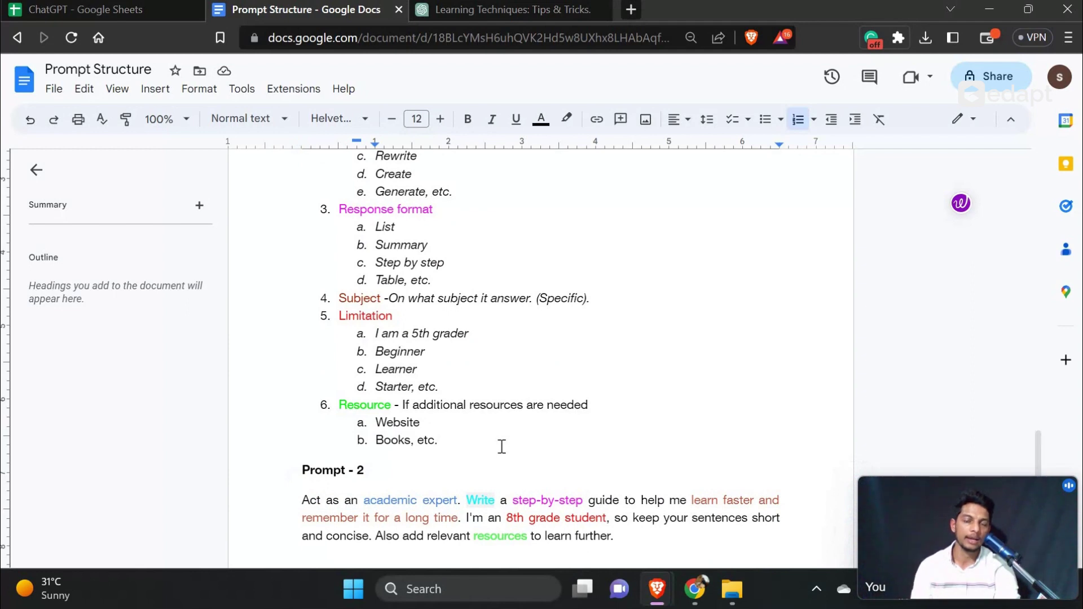
{"action": "scroll", "coordinate": [501, 446], "scroll_direction": "up", "scroll_amount": 1}
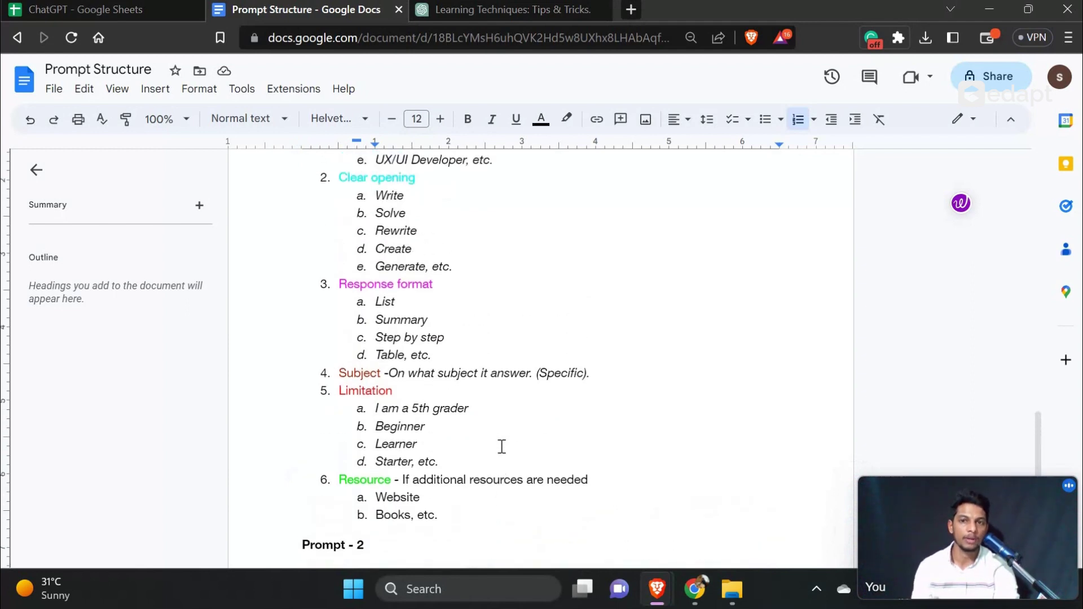
{"action": "scroll", "coordinate": [502, 446], "scroll_direction": "up", "scroll_amount": 1}
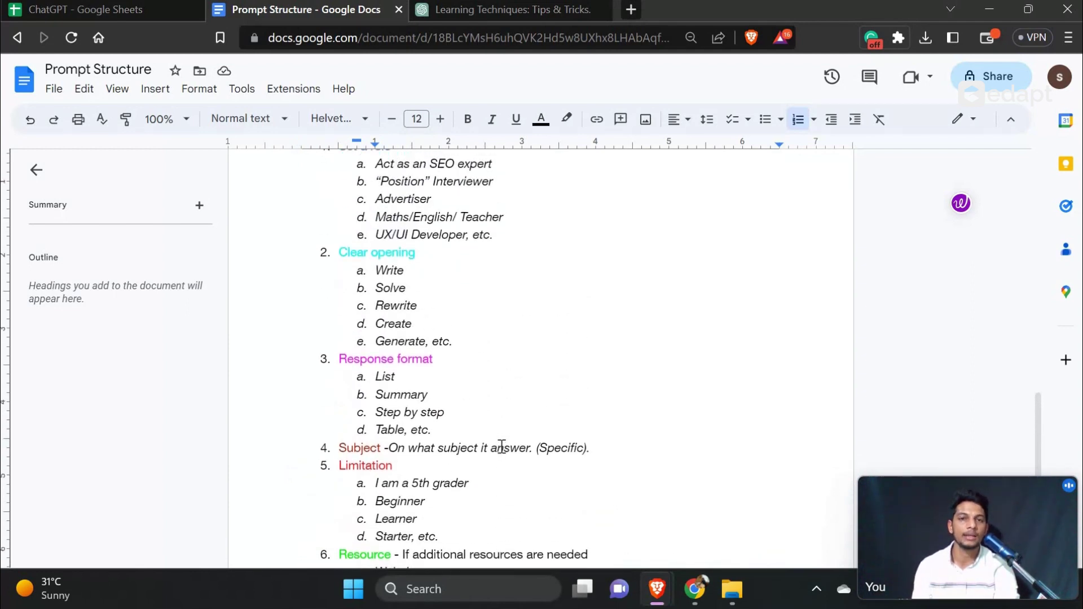
{"action": "scroll", "coordinate": [490, 448], "scroll_direction": "up", "scroll_amount": 1}
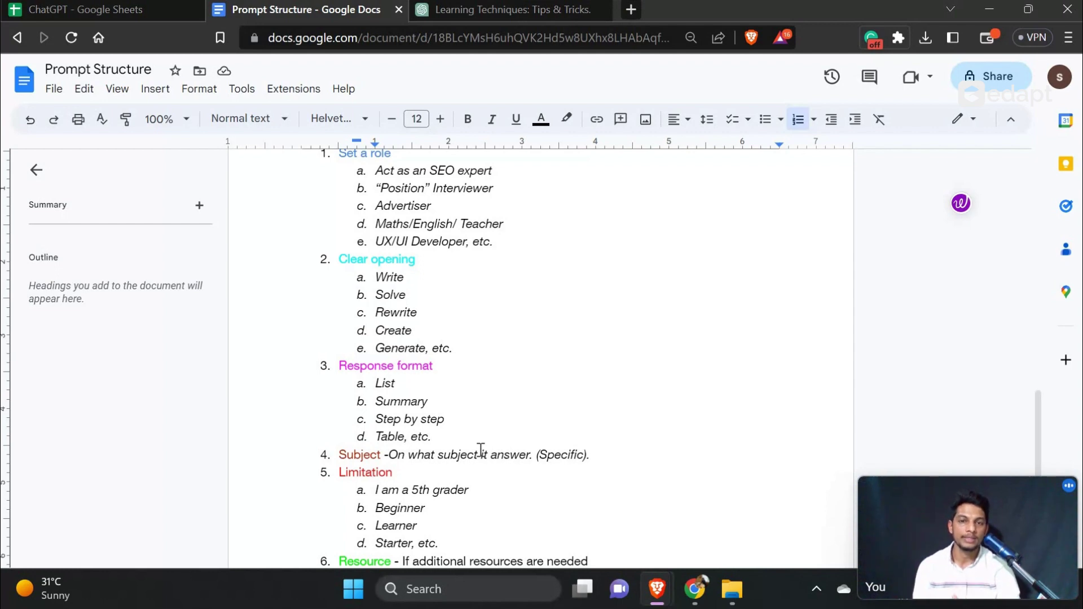
{"action": "scroll", "coordinate": [480, 449], "scroll_direction": "down", "scroll_amount": 3}
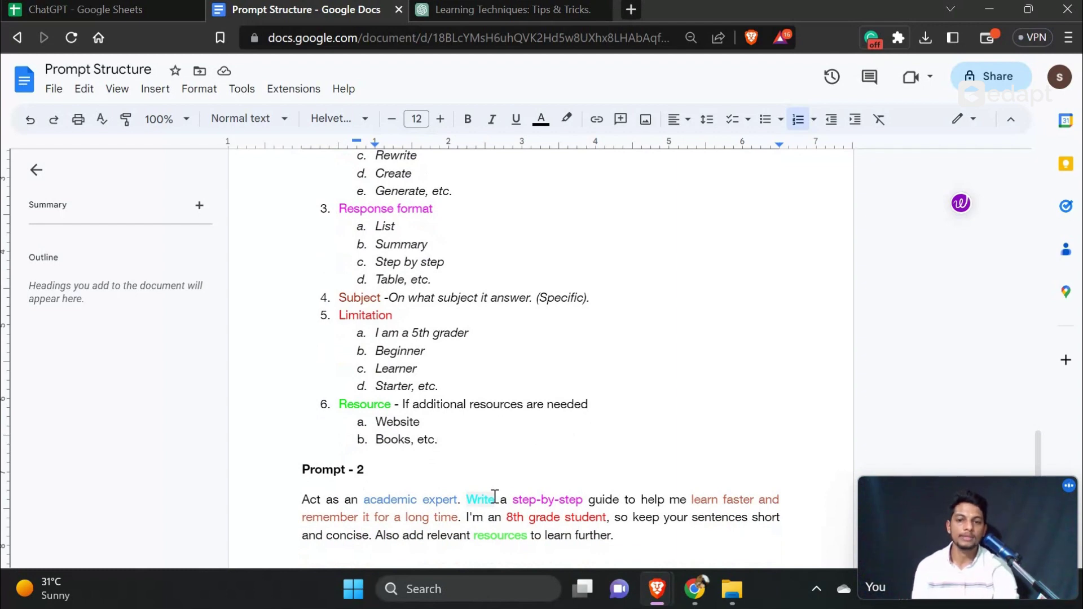
{"action": "scroll", "coordinate": [495, 496], "scroll_direction": "up", "scroll_amount": 3}
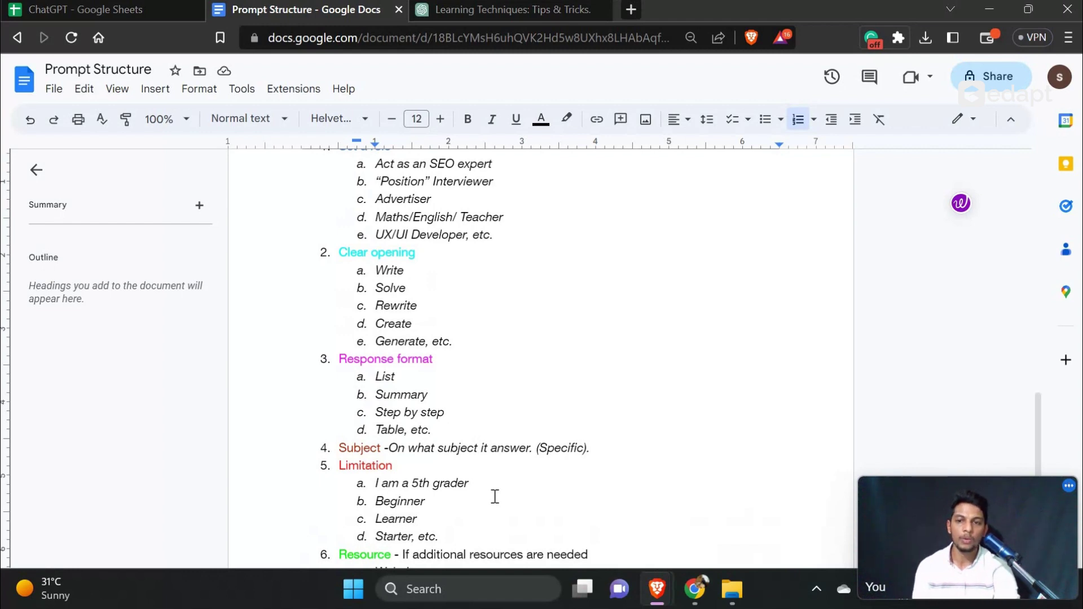
{"action": "scroll", "coordinate": [494, 496], "scroll_direction": "down", "scroll_amount": 1}
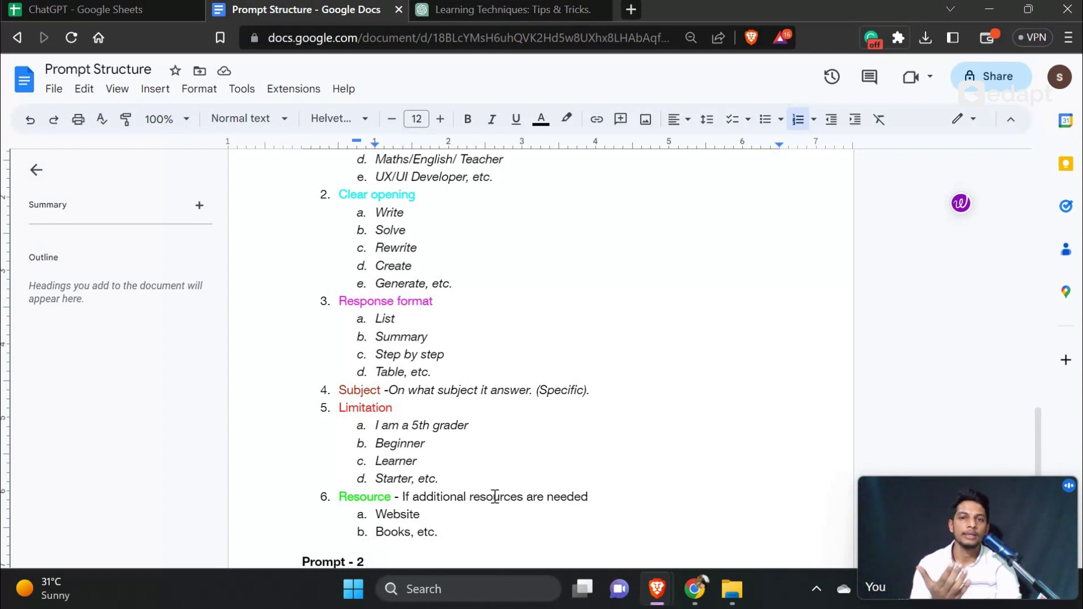
{"action": "scroll", "coordinate": [494, 496], "scroll_direction": "down", "scroll_amount": 1}
{"action": "scroll", "coordinate": [494, 496], "scroll_direction": "down", "scroll_amount": 2}
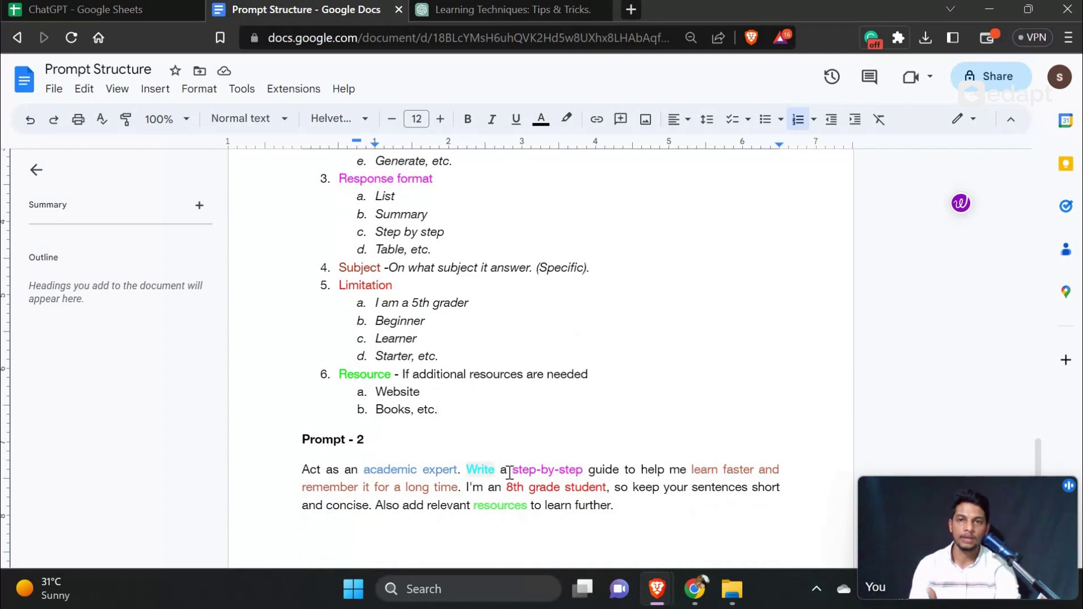
{"action": "scroll", "coordinate": [510, 472], "scroll_direction": "up", "scroll_amount": 1}
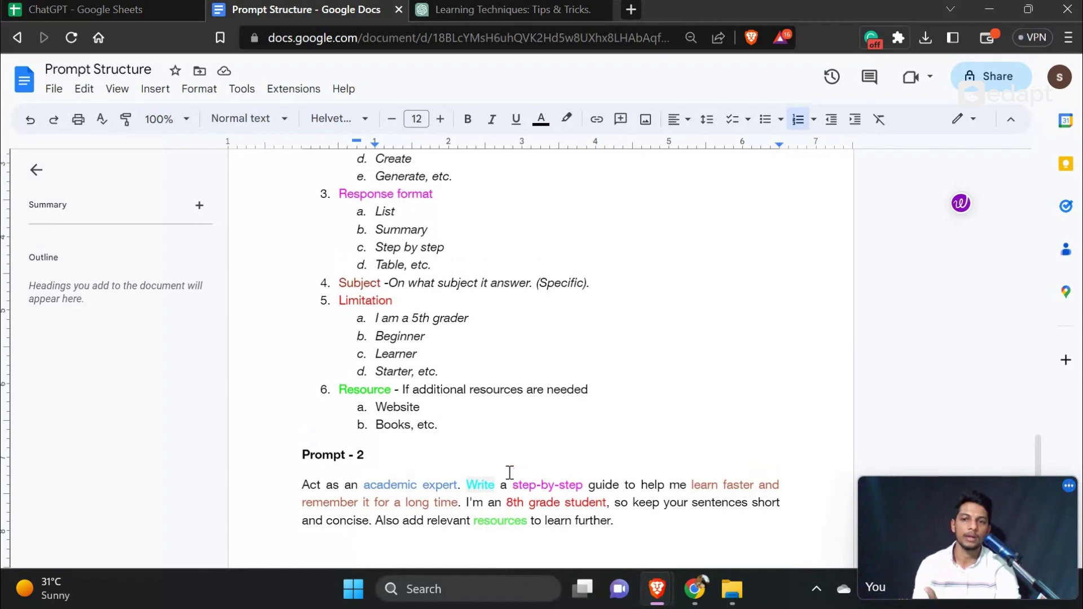
{"action": "scroll", "coordinate": [509, 472], "scroll_direction": "down", "scroll_amount": 1}
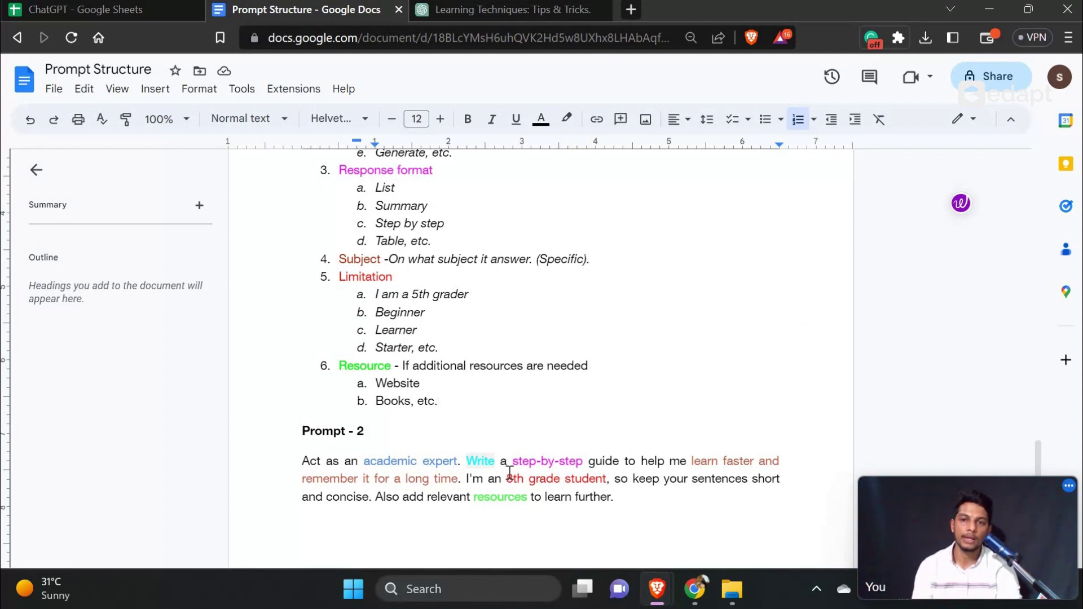
{"action": "scroll", "coordinate": [570, 442], "scroll_direction": "down", "scroll_amount": 1}
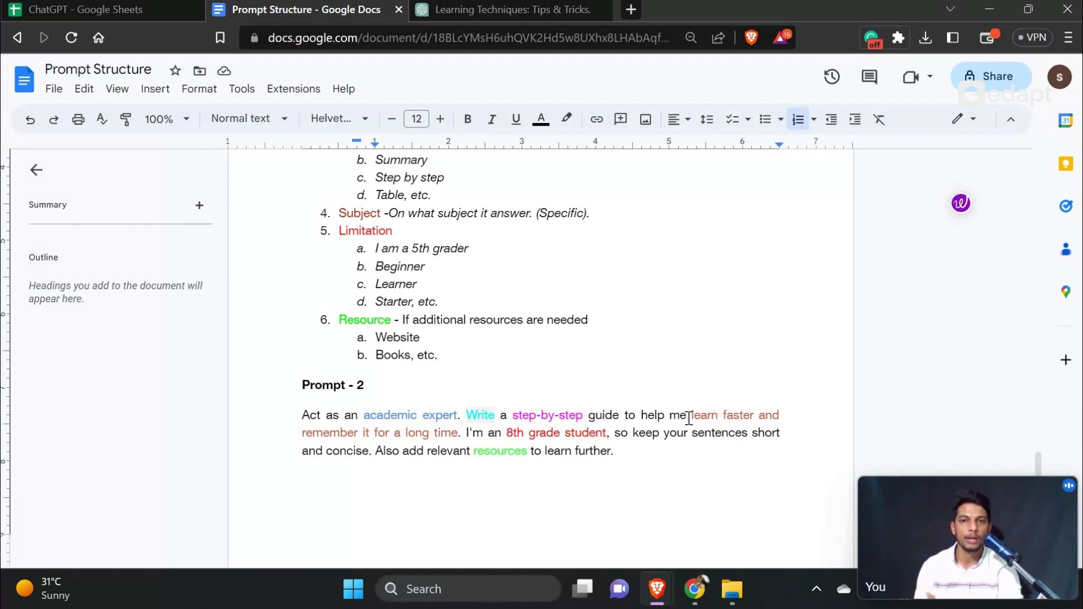
{"action": "scroll", "coordinate": [688, 418], "scroll_direction": "up", "scroll_amount": 1}
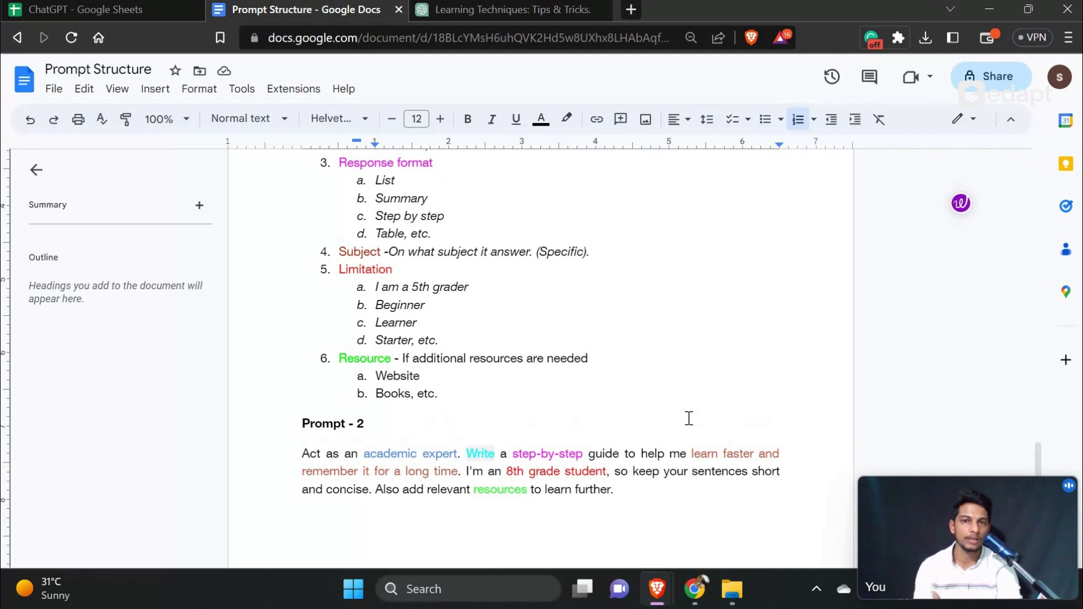
{"action": "scroll", "coordinate": [688, 418], "scroll_direction": "down", "scroll_amount": 1}
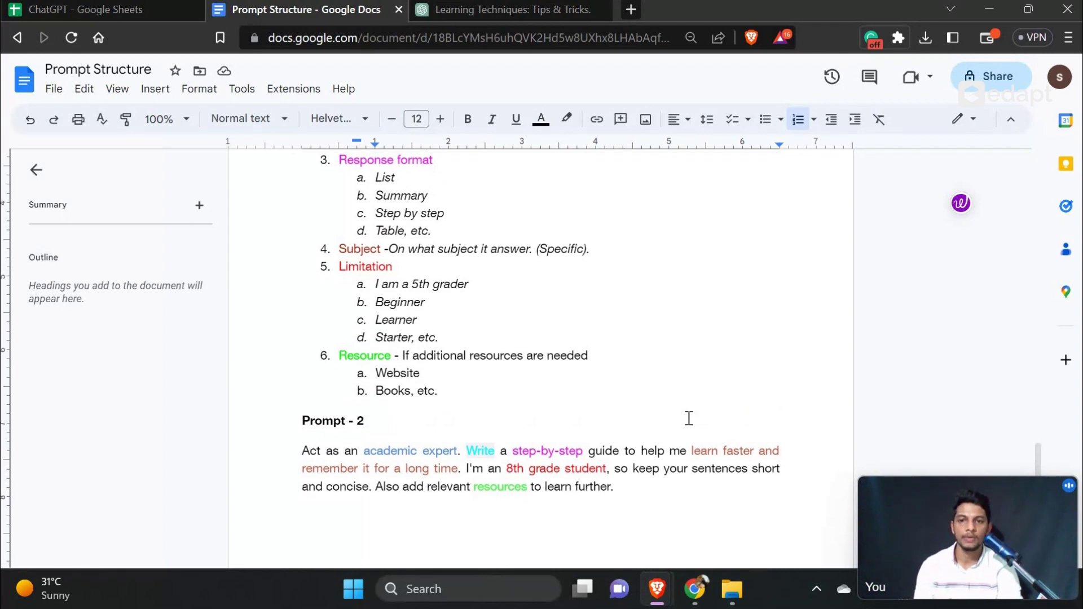
{"action": "scroll", "coordinate": [689, 417], "scroll_direction": "down", "scroll_amount": 1}
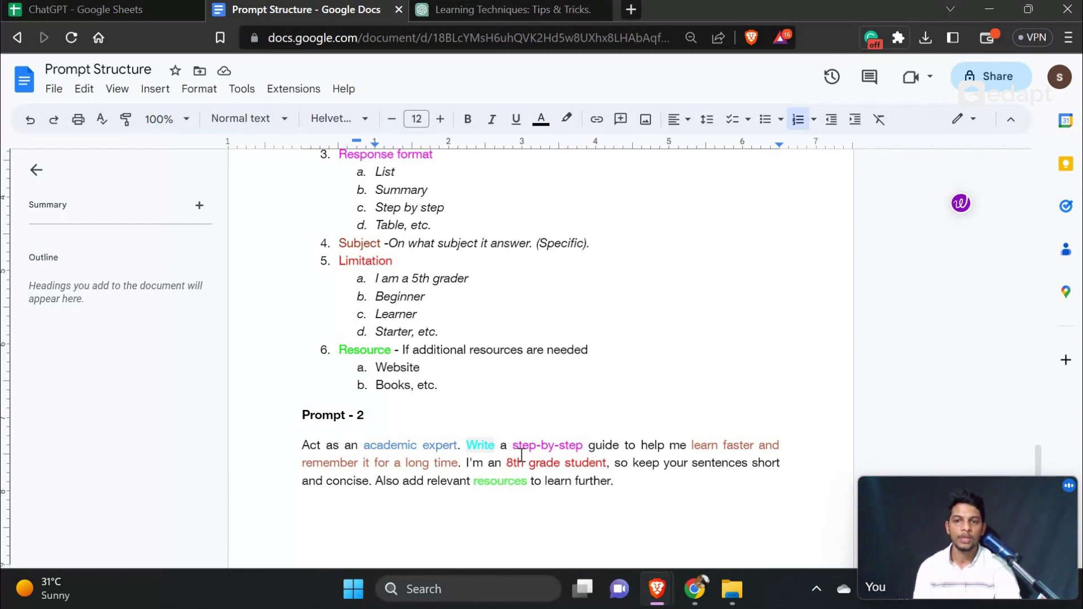
{"action": "scroll", "coordinate": [521, 455], "scroll_direction": "down", "scroll_amount": 1}
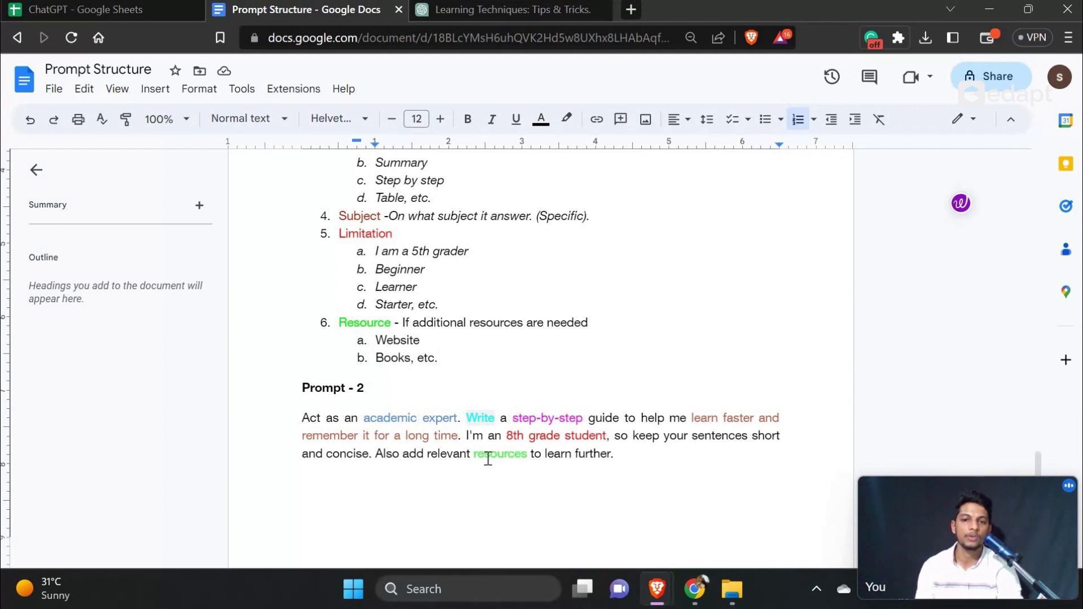
{"action": "scroll", "coordinate": [487, 458], "scroll_direction": "up", "scroll_amount": 1}
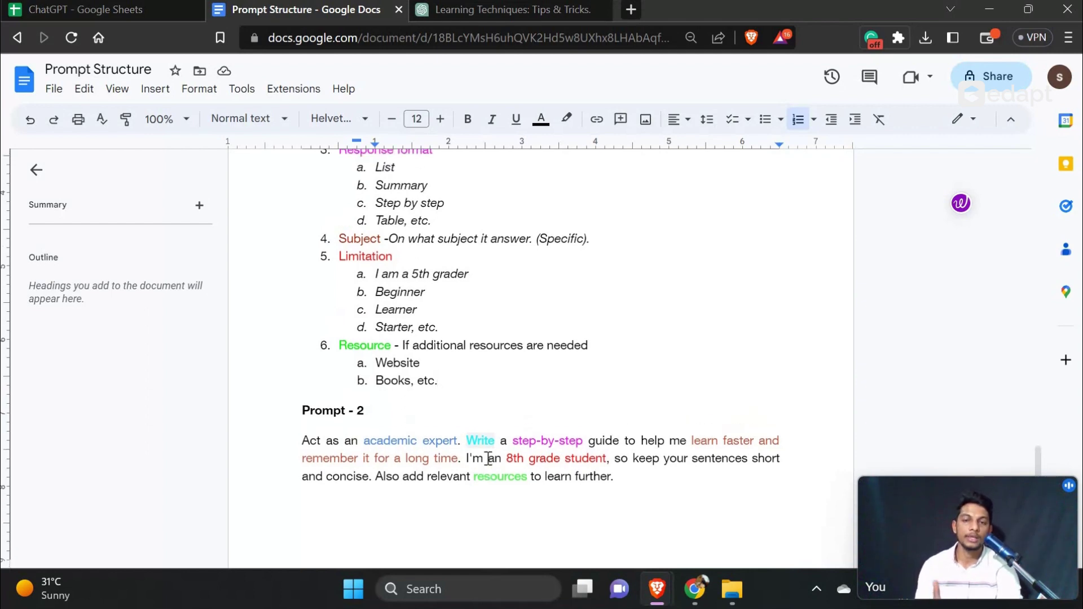
{"action": "scroll", "coordinate": [488, 458], "scroll_direction": "up", "scroll_amount": 2}
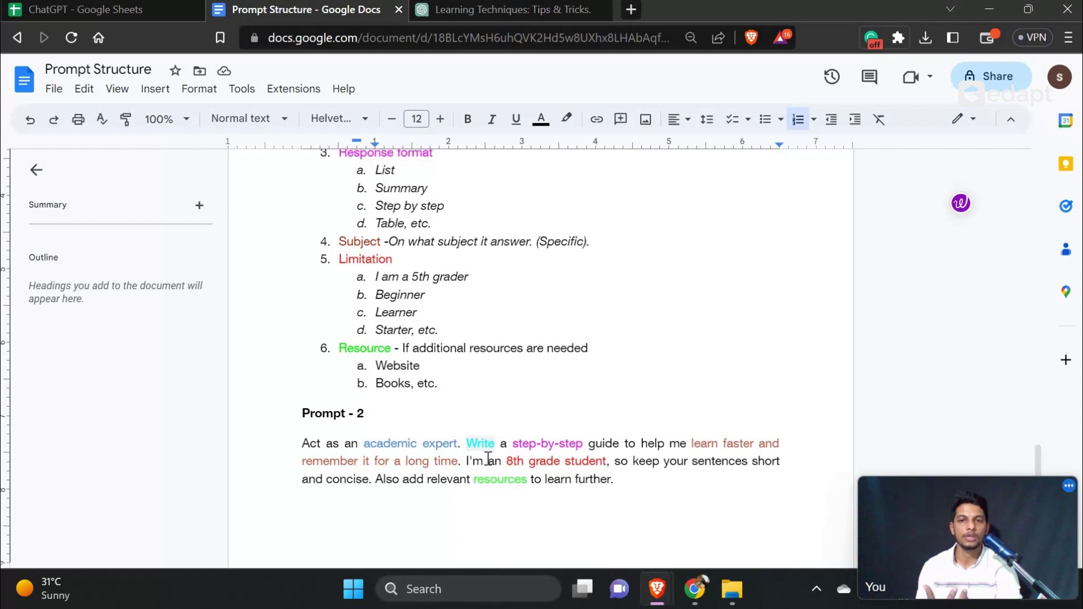
{"action": "scroll", "coordinate": [488, 458], "scroll_direction": "up", "scroll_amount": 2}
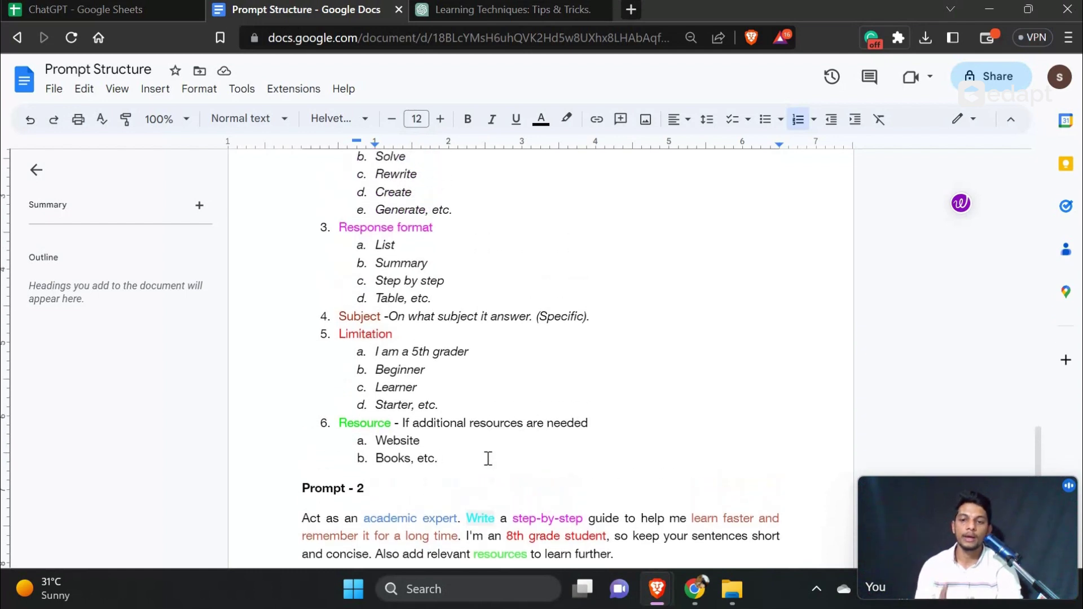
{"action": "scroll", "coordinate": [488, 458], "scroll_direction": "up", "scroll_amount": 4}
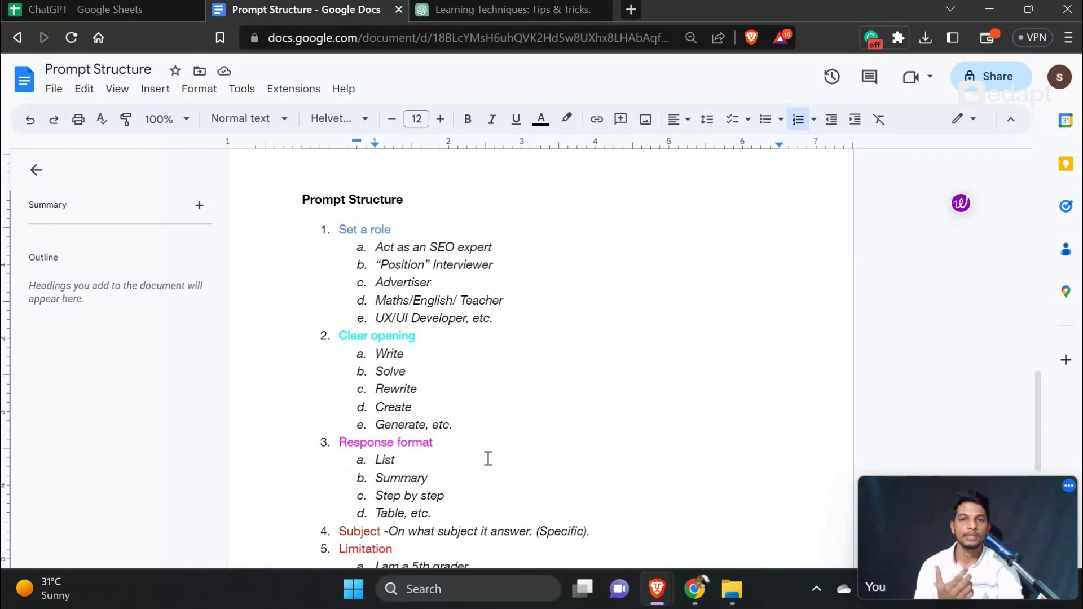
{"action": "scroll", "coordinate": [488, 458], "scroll_direction": "down", "scroll_amount": 1}
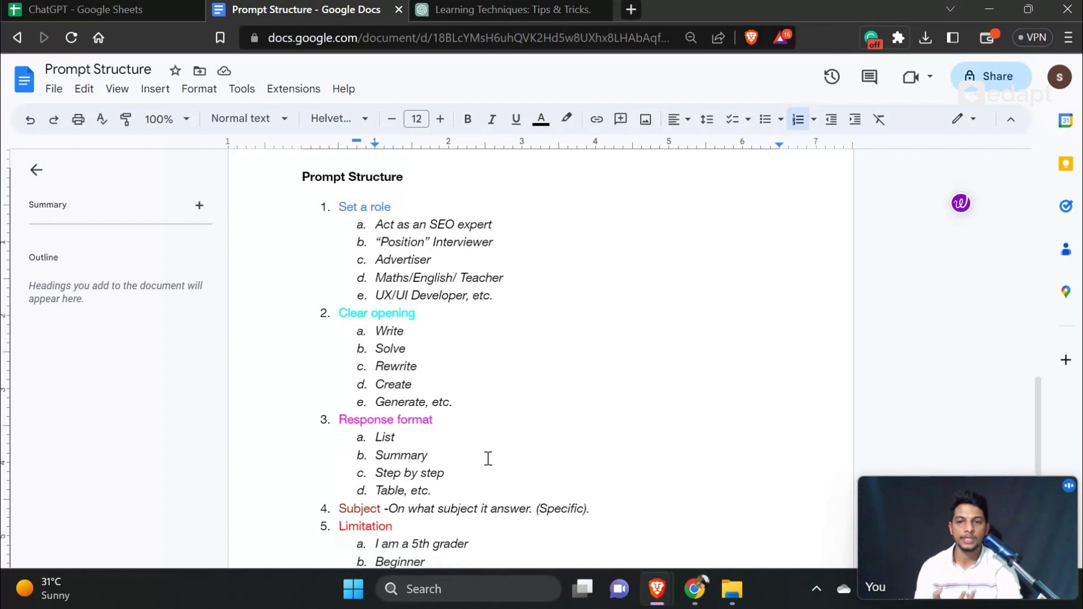
{"action": "scroll", "coordinate": [488, 458], "scroll_direction": "down", "scroll_amount": 1}
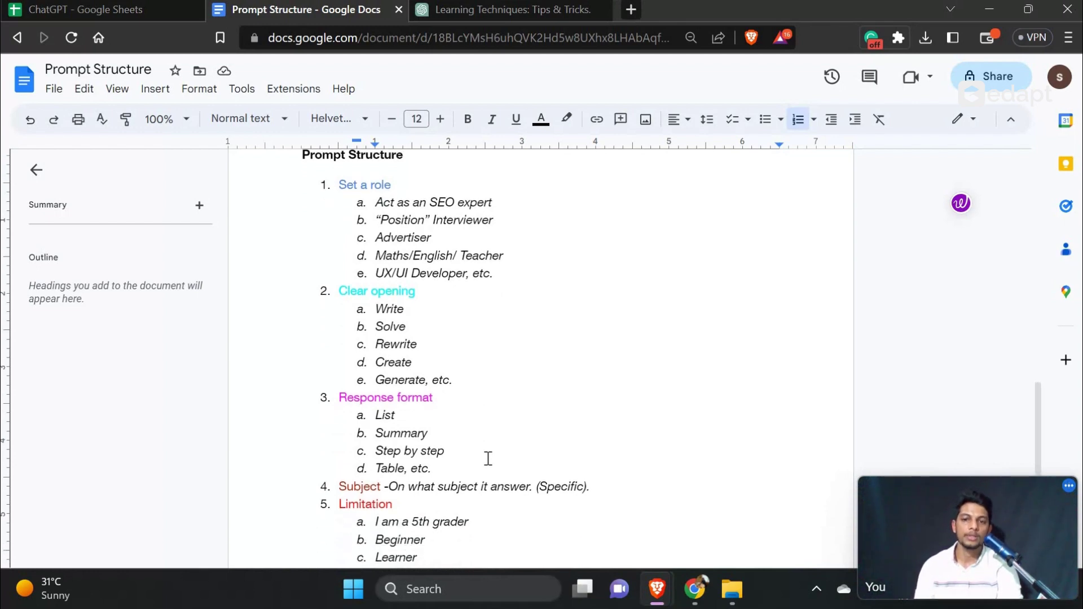
{"action": "scroll", "coordinate": [488, 458], "scroll_direction": "down", "scroll_amount": 3}
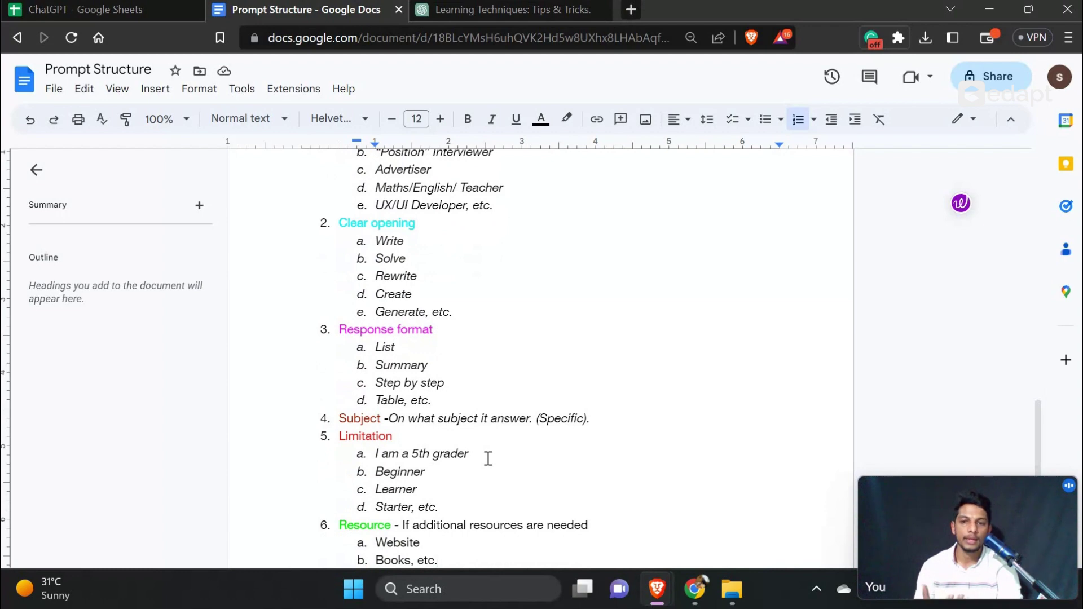
{"action": "scroll", "coordinate": [488, 458], "scroll_direction": "down", "scroll_amount": 2}
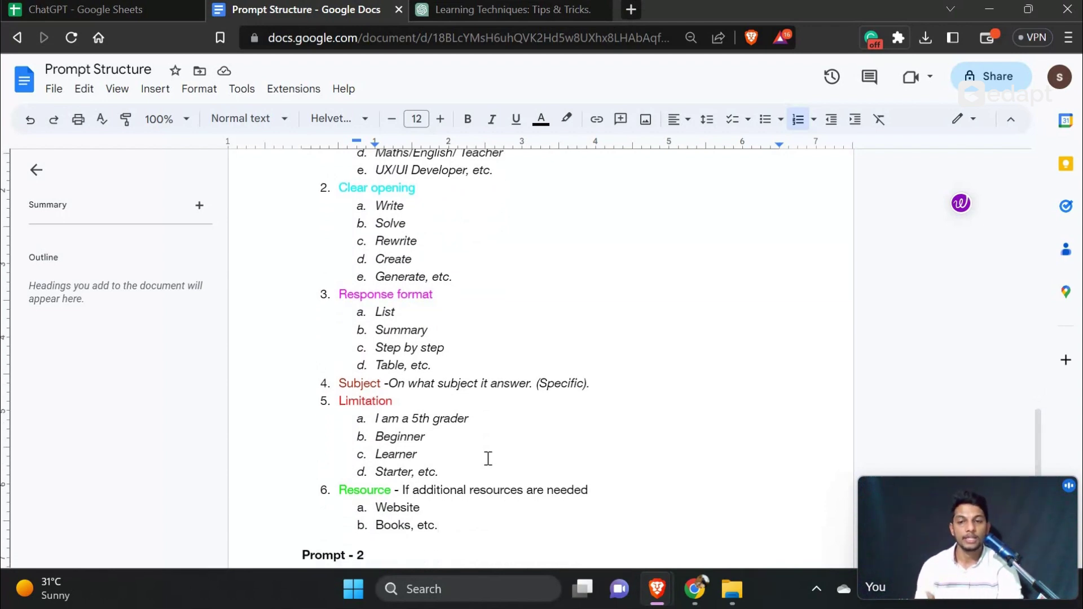
{"action": "scroll", "coordinate": [488, 458], "scroll_direction": "down", "scroll_amount": 1}
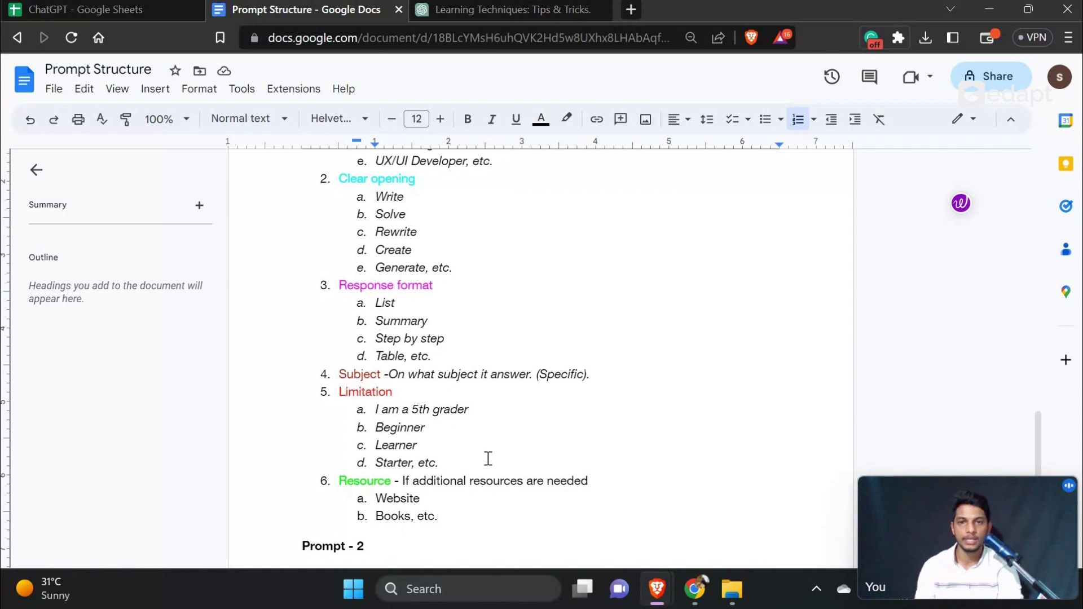
{"action": "scroll", "coordinate": [488, 458], "scroll_direction": "down", "scroll_amount": 1}
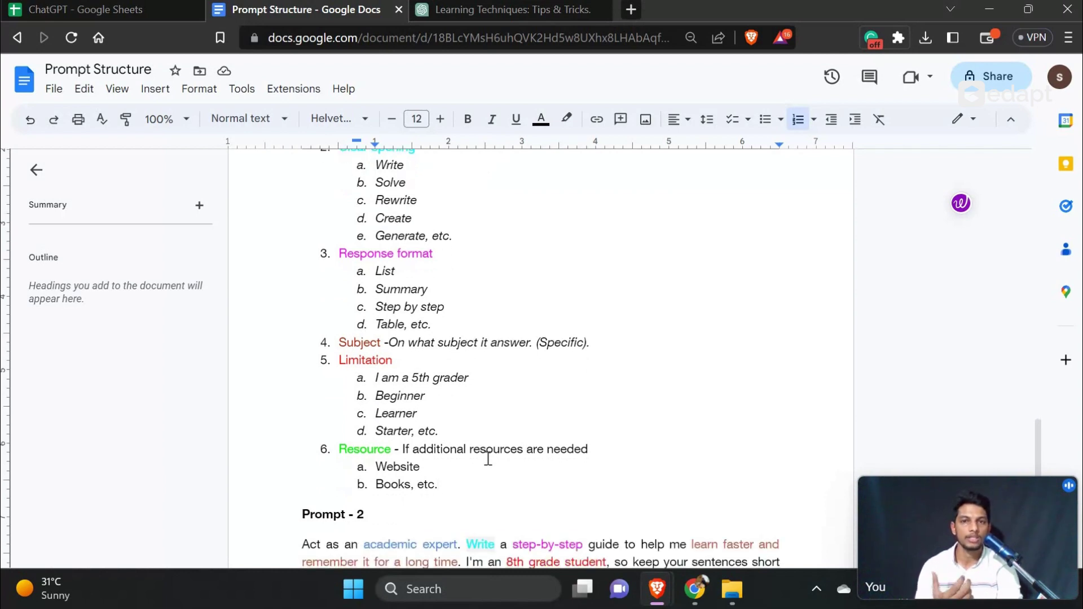
{"action": "scroll", "coordinate": [488, 458], "scroll_direction": "down", "scroll_amount": 1}
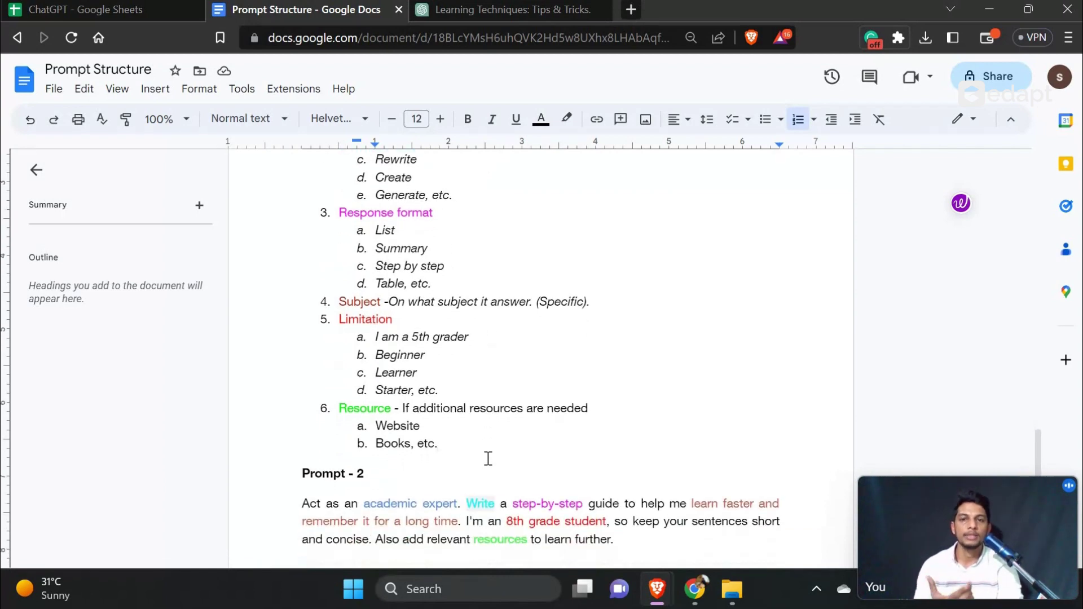
{"action": "scroll", "coordinate": [488, 458], "scroll_direction": "down", "scroll_amount": 1}
{"action": "left_click_drag", "start_coordinate": [630, 515], "coordinate": [297, 476]}
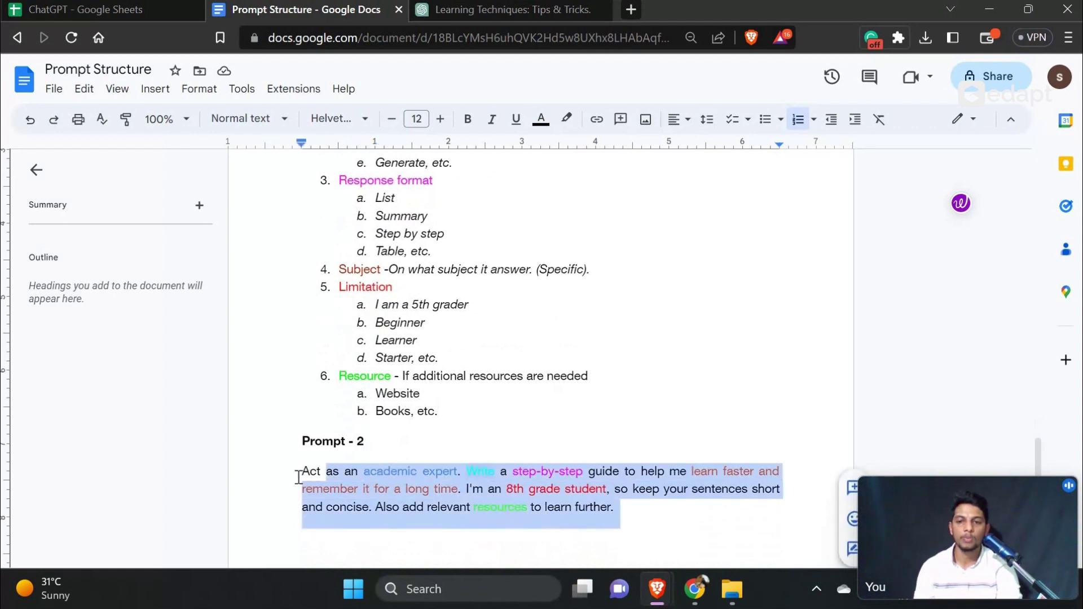
{"action": "left_click", "coordinate": [392, 442]}
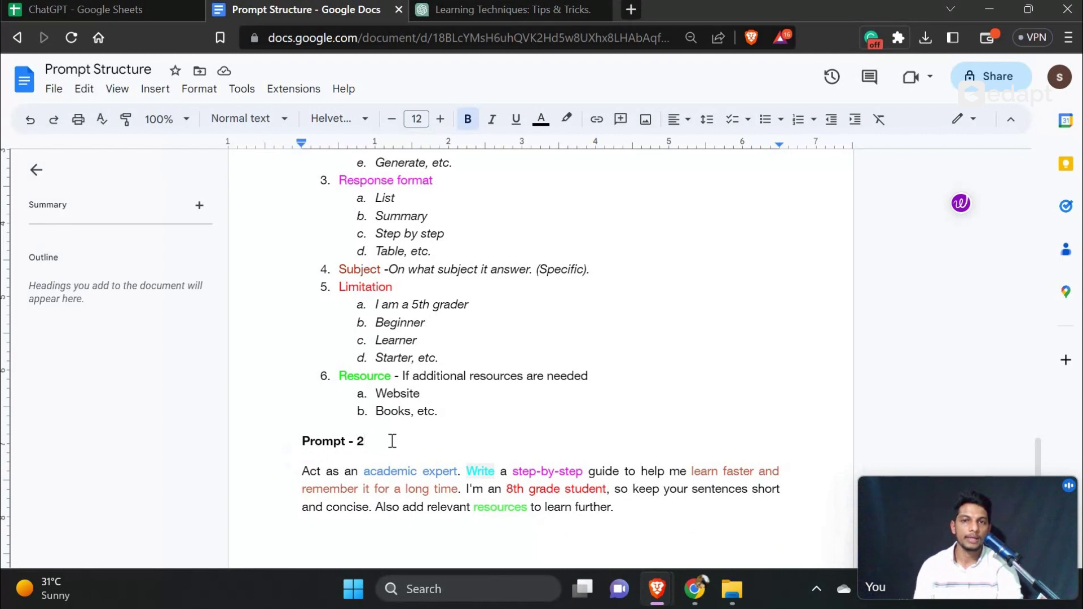
{"action": "scroll", "coordinate": [392, 441], "scroll_direction": "up", "scroll_amount": 15}
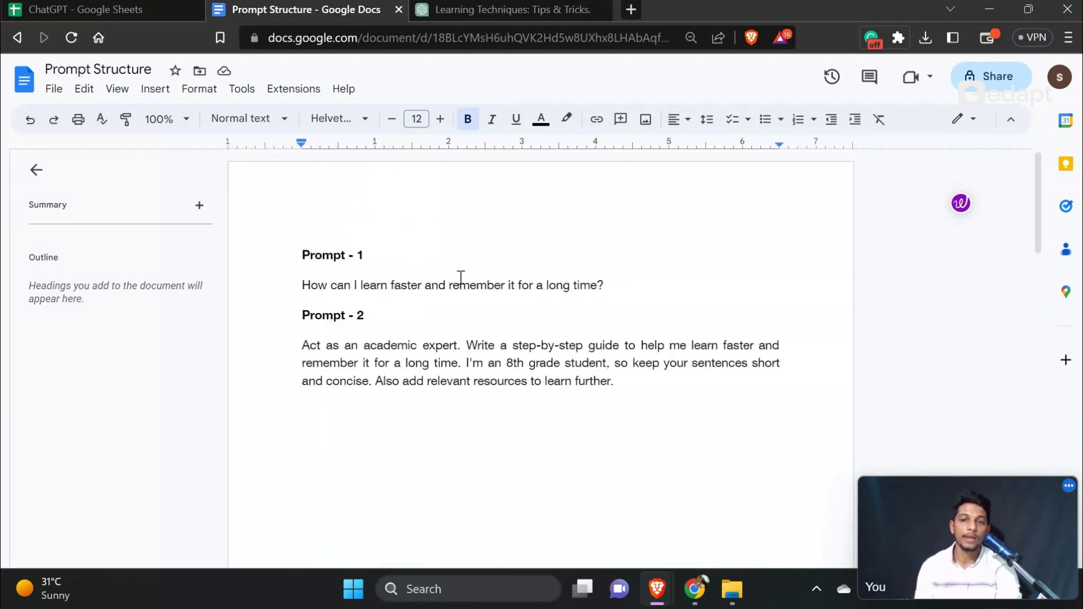
{"action": "left_click_drag", "start_coordinate": [369, 265], "coordinate": [454, 312]}
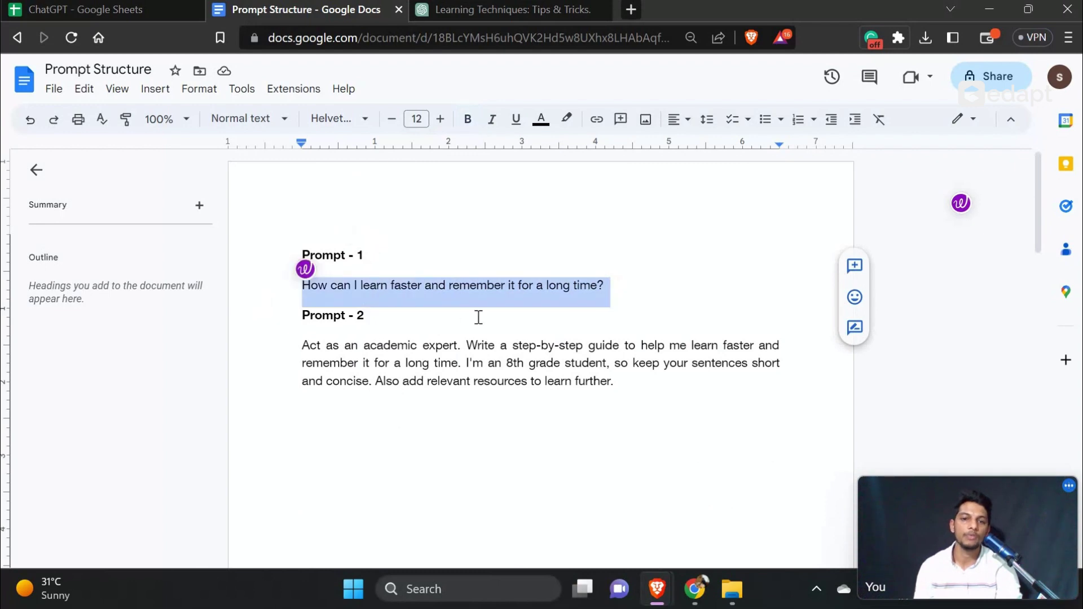
{"action": "left_click", "coordinate": [478, 317]}
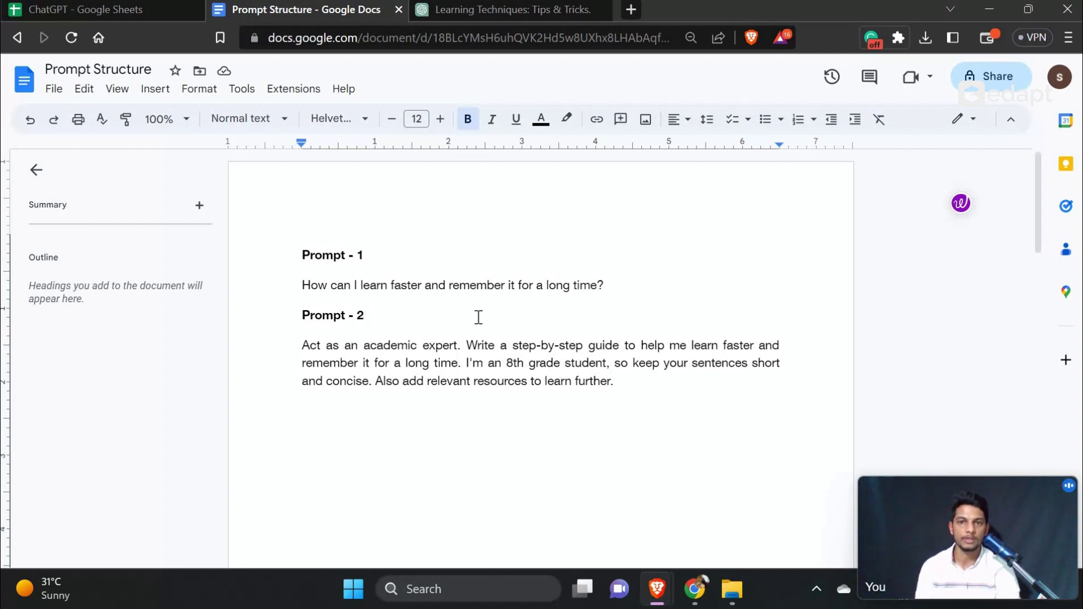
- Read through ChatGPT's step-by-step guide on study chunks, schedules, active learning and visual aids
{"action": "left_click", "coordinate": [468, 17]}
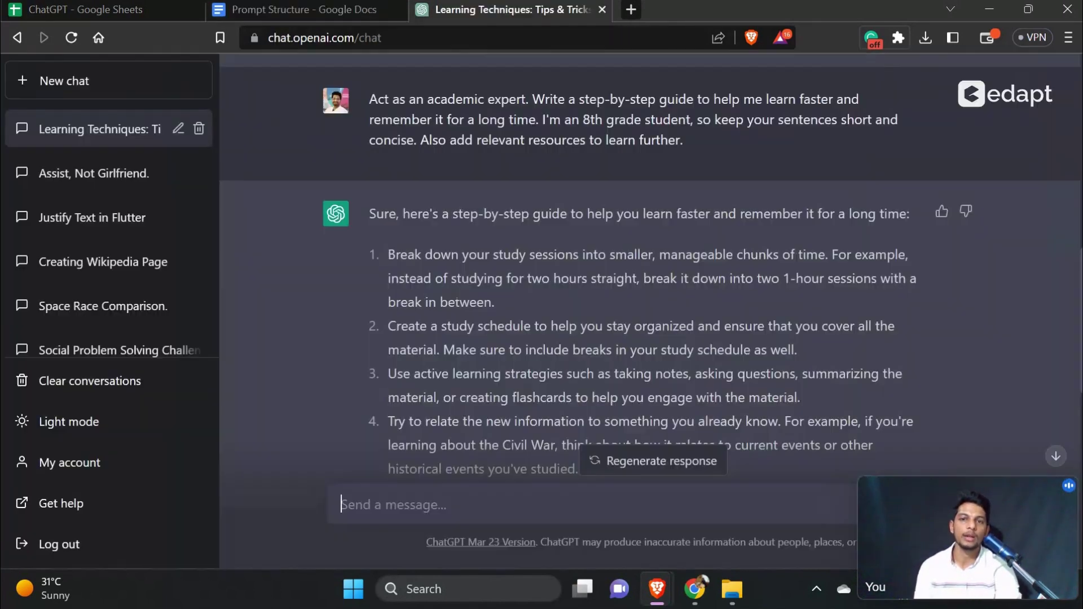
{"action": "scroll", "coordinate": [648, 282], "scroll_direction": "down", "scroll_amount": 1}
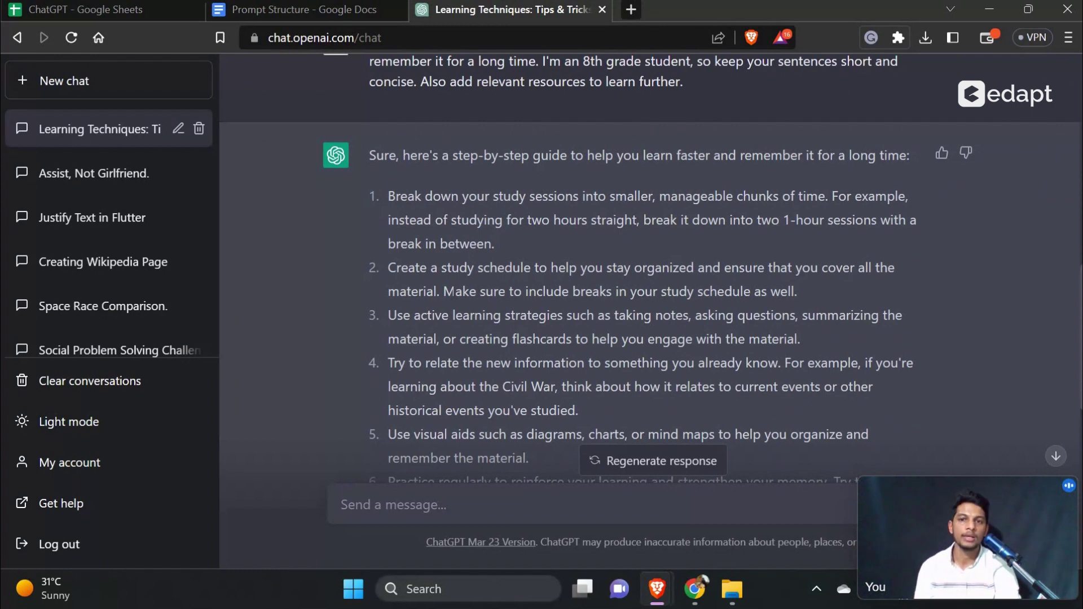
{"action": "scroll", "coordinate": [455, 292], "scroll_direction": "down", "scroll_amount": 1}
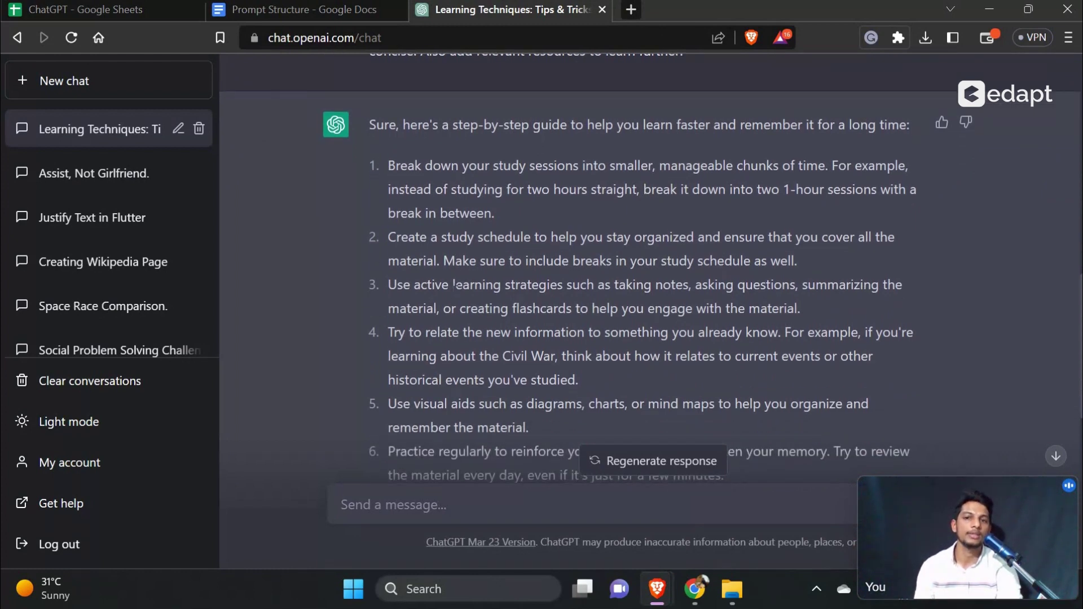
{"action": "scroll", "coordinate": [454, 285], "scroll_direction": "down", "scroll_amount": 2}
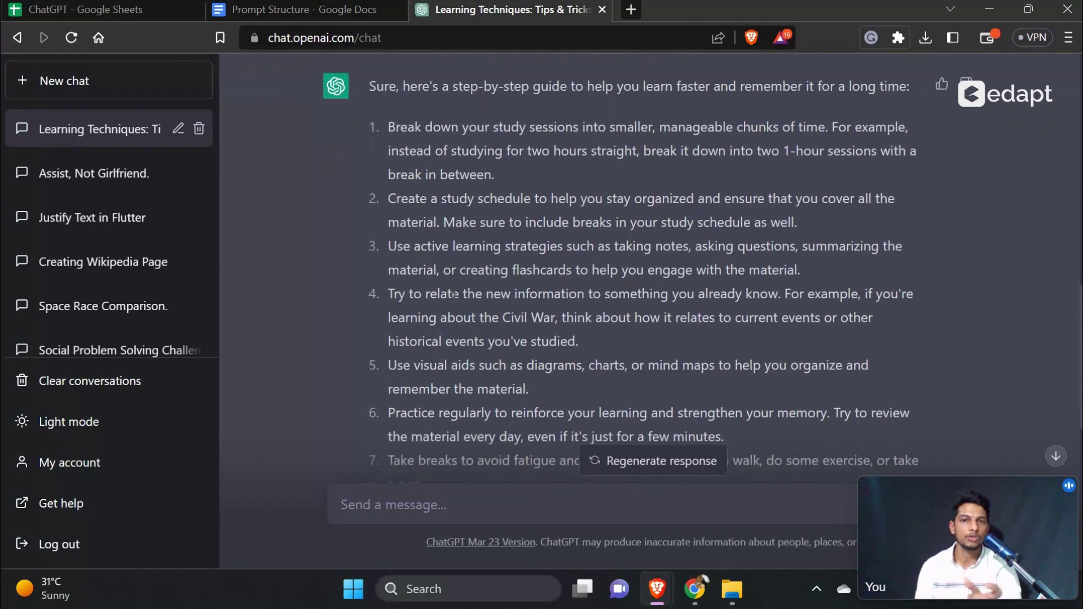